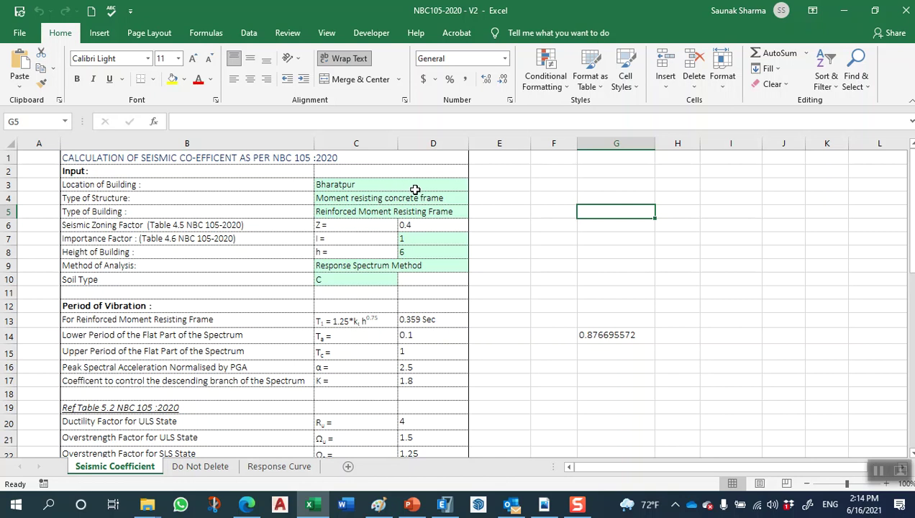
# Step: Set the Location of Building to Kathmandu
pyautogui.click(423, 184)
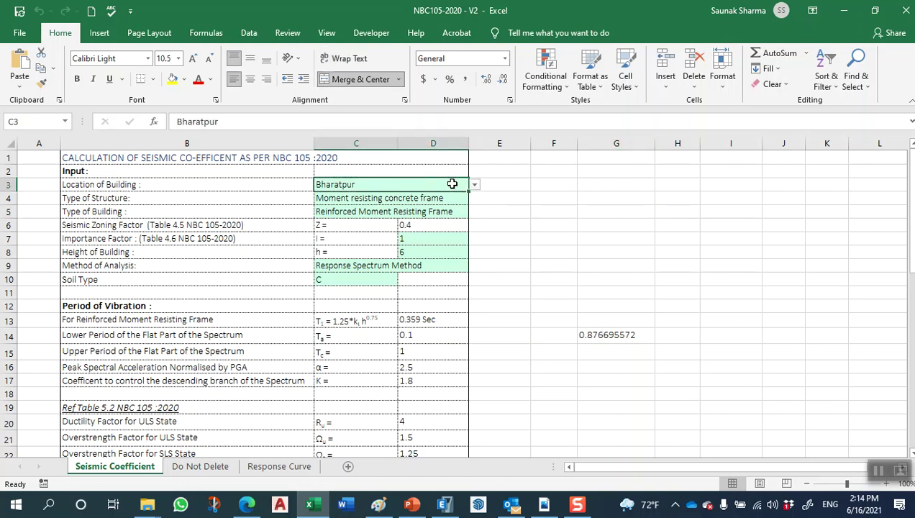
pyautogui.click(528, 183)
pyautogui.click(428, 185)
pyautogui.click(474, 185)
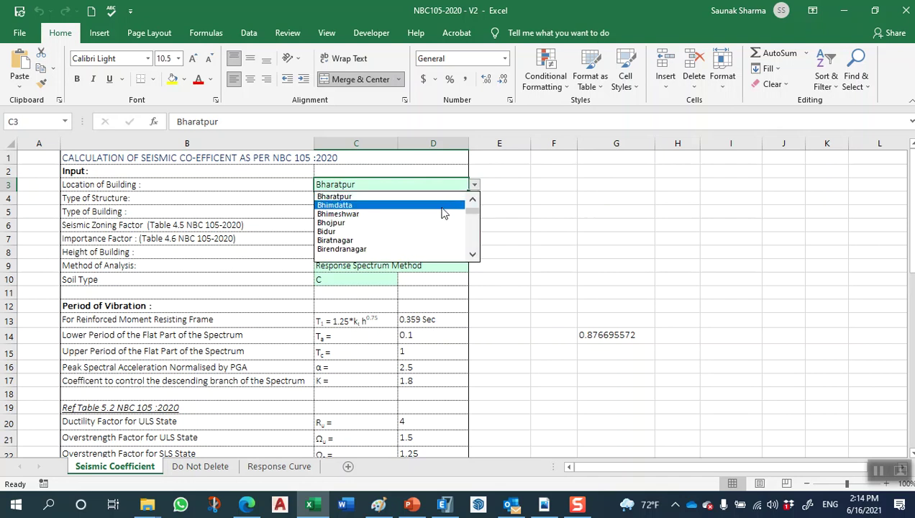
pyautogui.moveTo(472, 212); pyautogui.dragTo(472, 236)
pyautogui.click(398, 196)
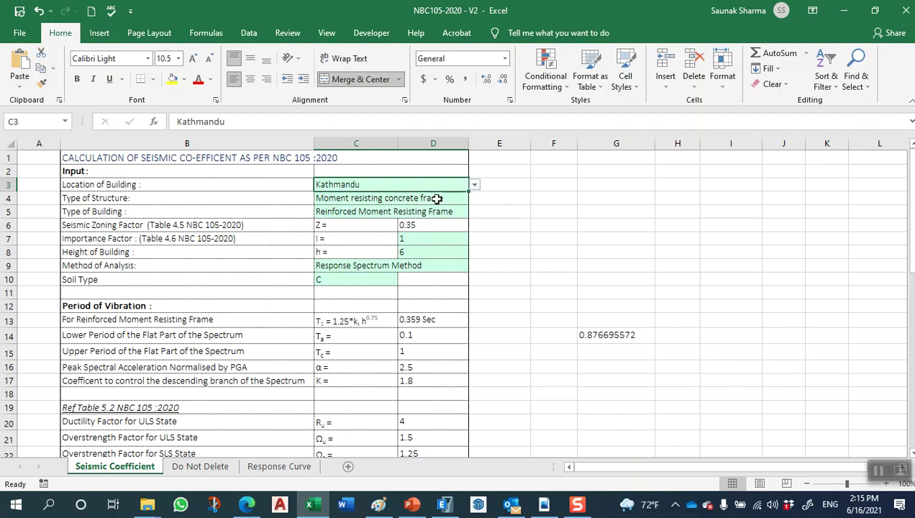
# Step: Choose Moment resisting concrete frame as the structure type and Reinforced Moment Resisting Frame as the building type
pyautogui.click(436, 201)
pyautogui.click(474, 200)
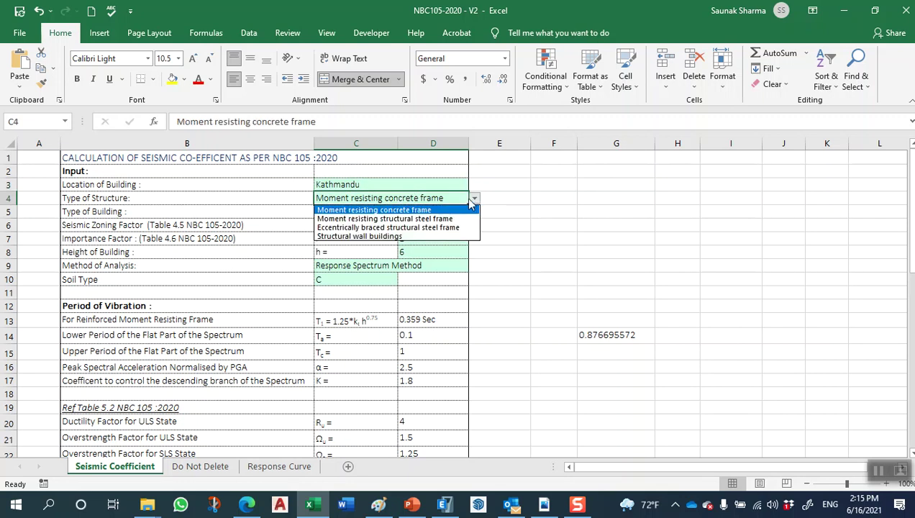
pyautogui.click(403, 210)
pyautogui.click(414, 217)
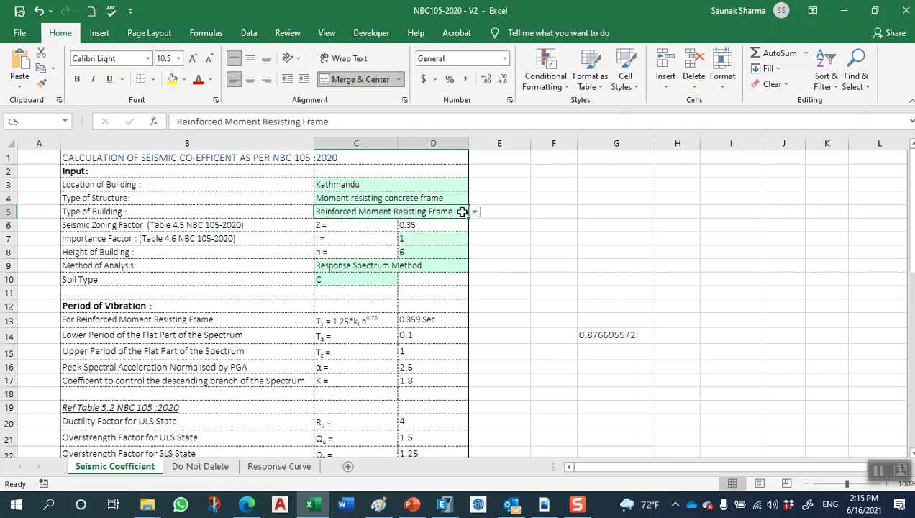
pyautogui.click(475, 212)
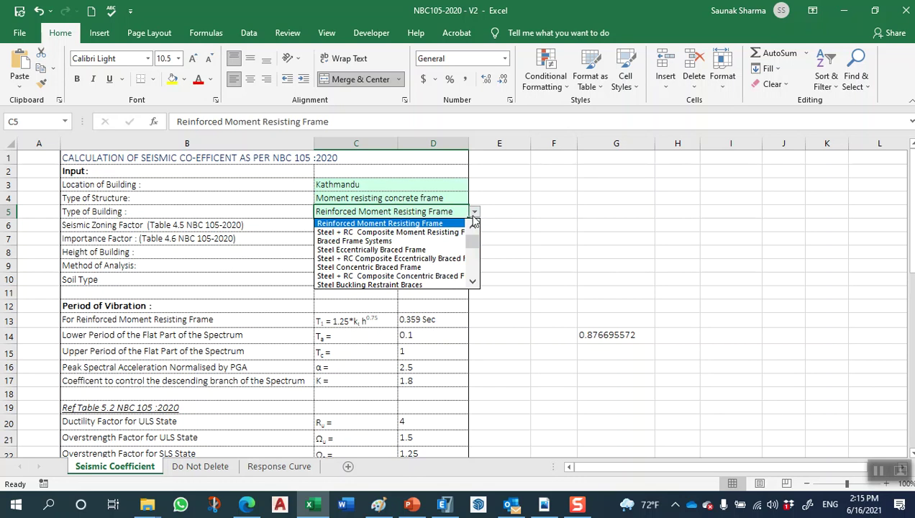
pyautogui.moveTo(472, 241)
pyautogui.mouseDown()
pyautogui.moveTo(471, 270)
pyautogui.moveTo(472, 240)
pyautogui.mouseUp()
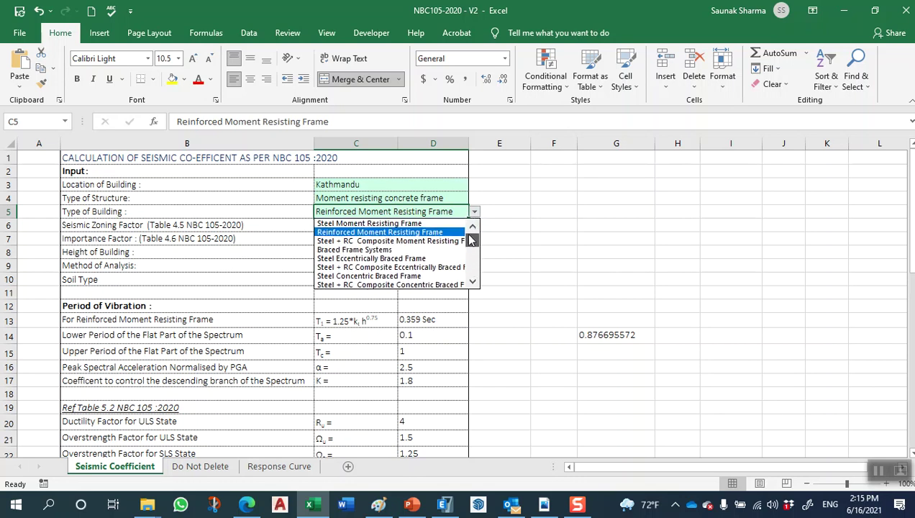
pyautogui.click(425, 233)
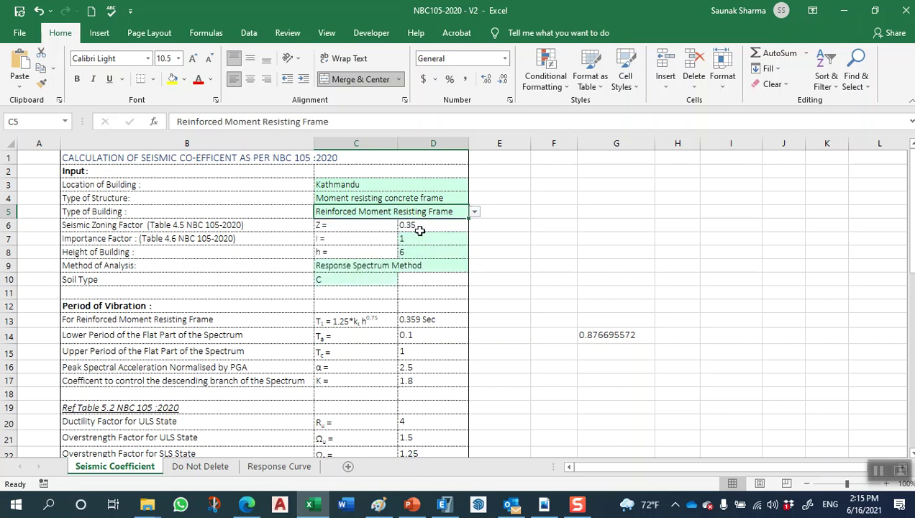
# Step: Set the importance factor to 1.25 and the height of building to 18
pyautogui.click(436, 225)
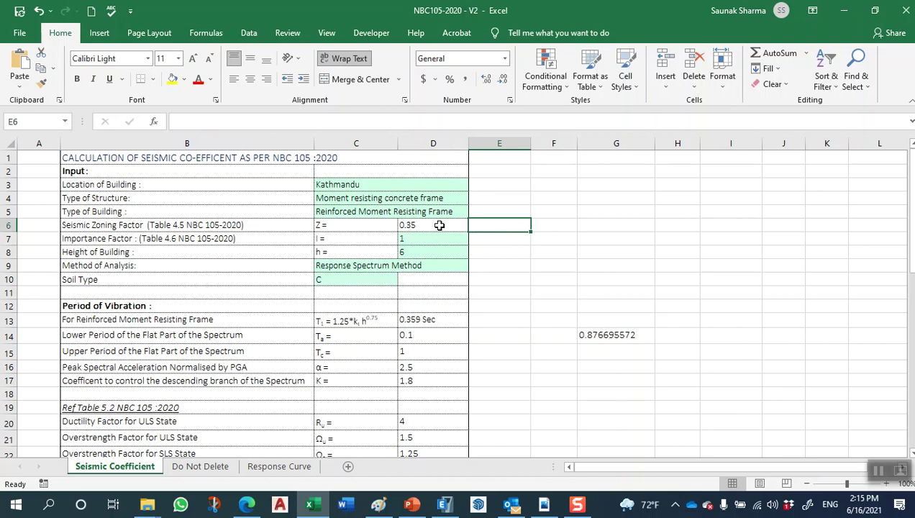
pyautogui.click(418, 237)
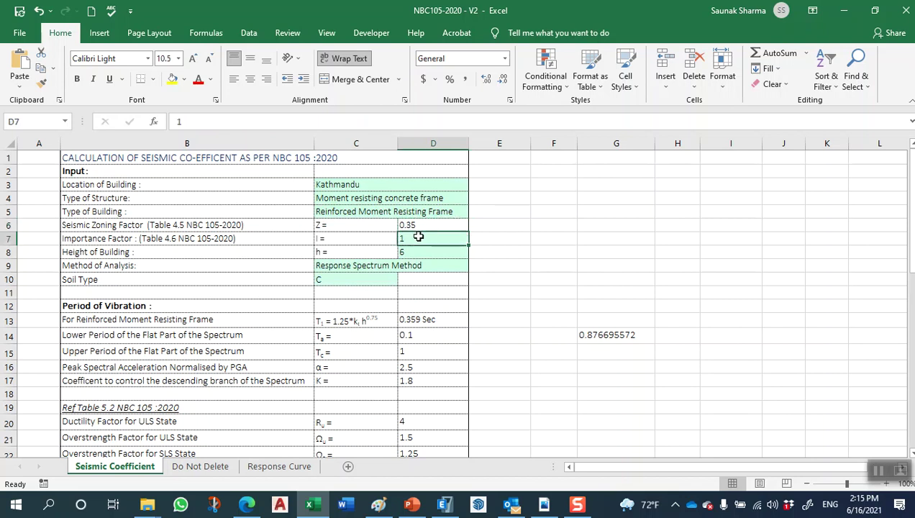
pyautogui.write('1.25')
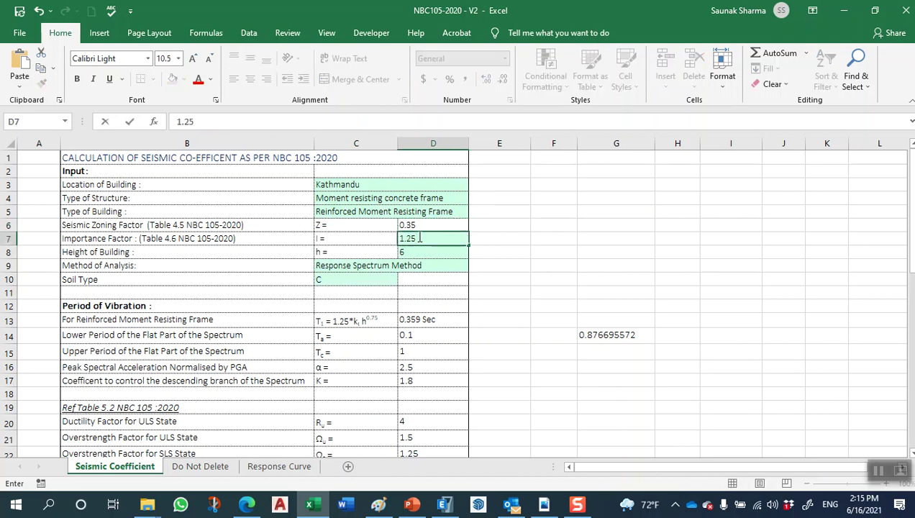
pyautogui.press('Return')
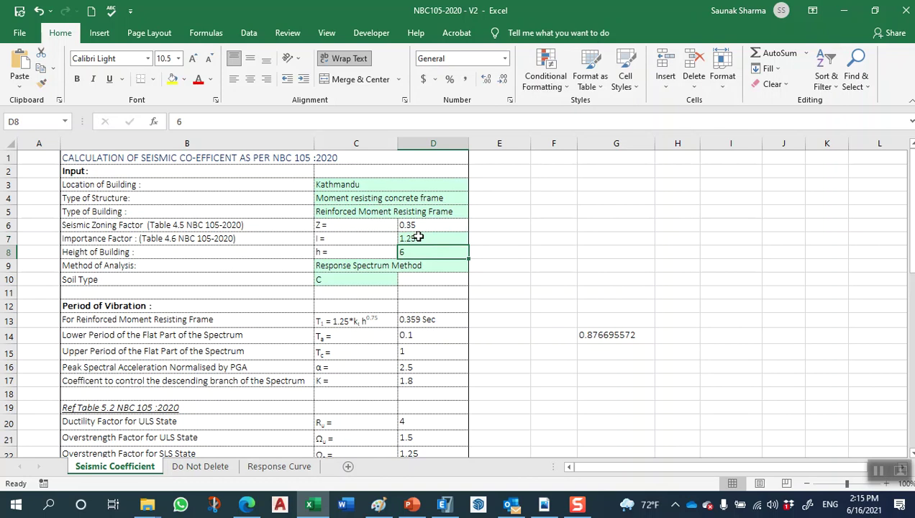
pyautogui.write('18')
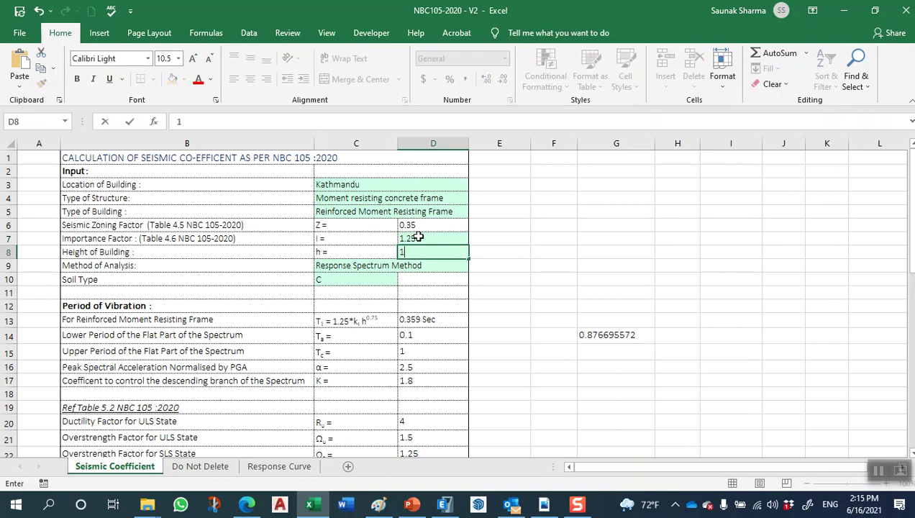
pyautogui.press('Return')
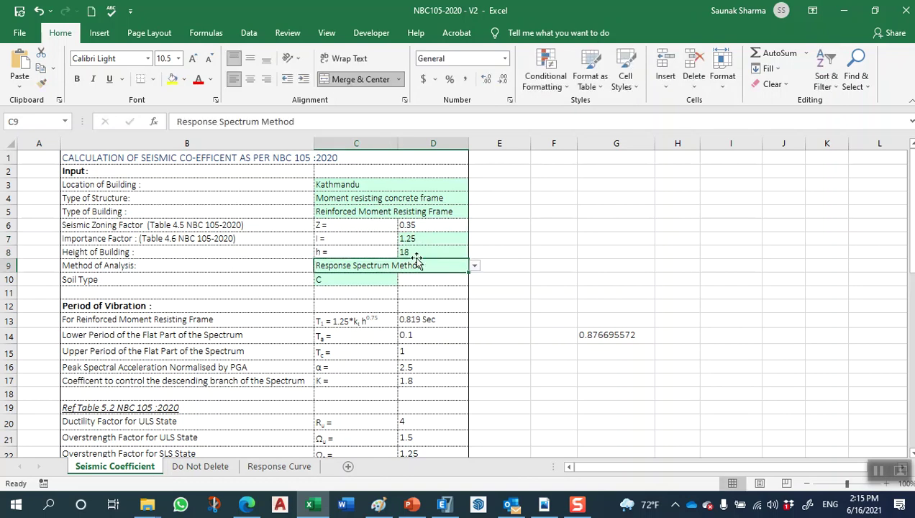
# Step: Set the method of analysis to Equivalent Static Method and the soil type to B
pyautogui.scroll(-1, 418, 237)
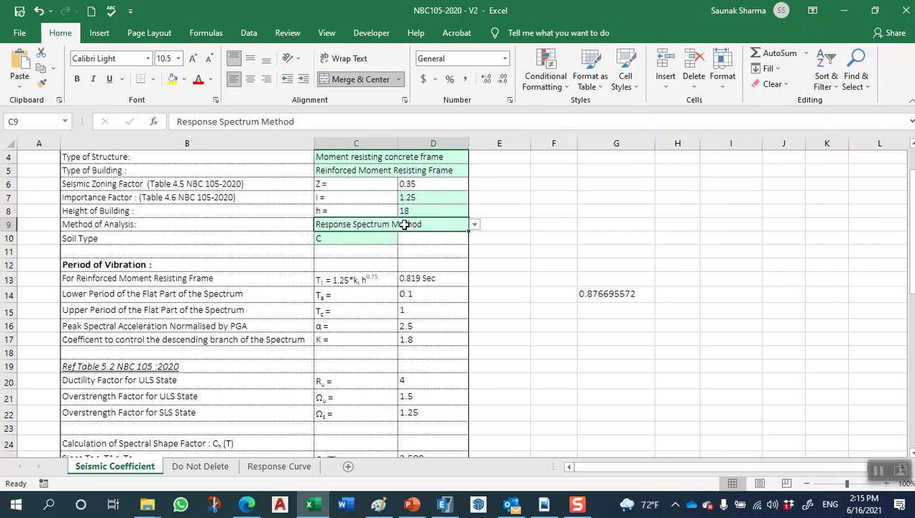
pyautogui.click(475, 226)
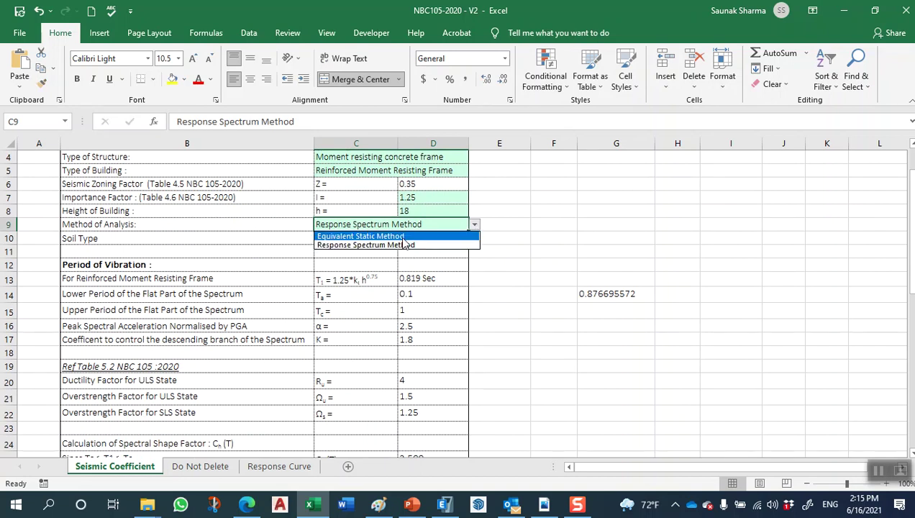
pyautogui.click(403, 236)
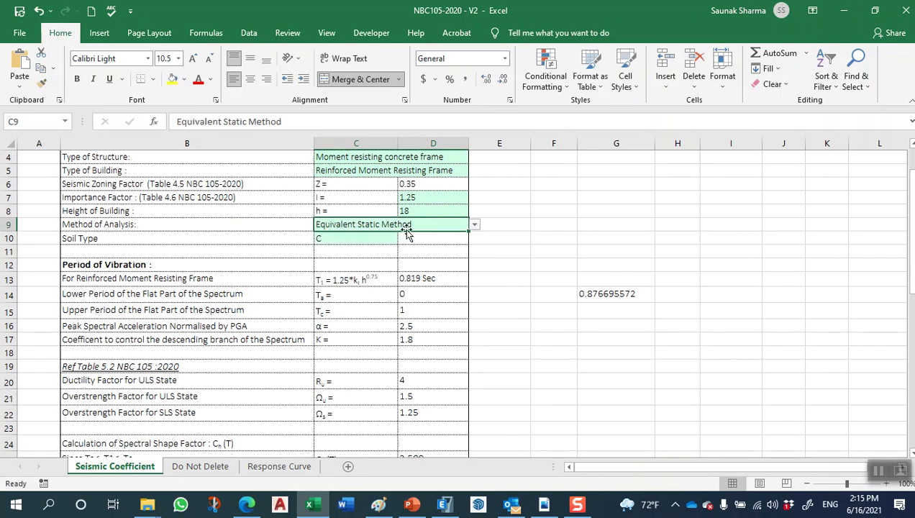
pyautogui.click(382, 239)
pyautogui.click(403, 238)
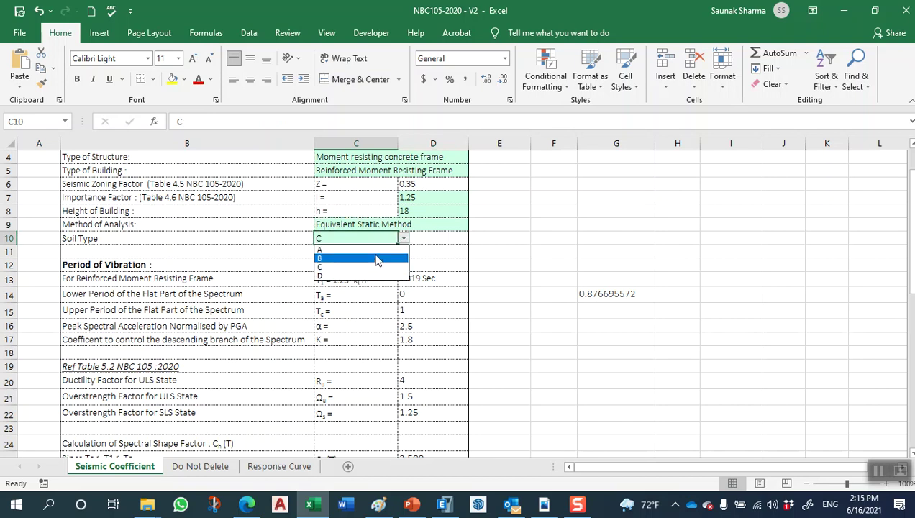
pyautogui.click(377, 259)
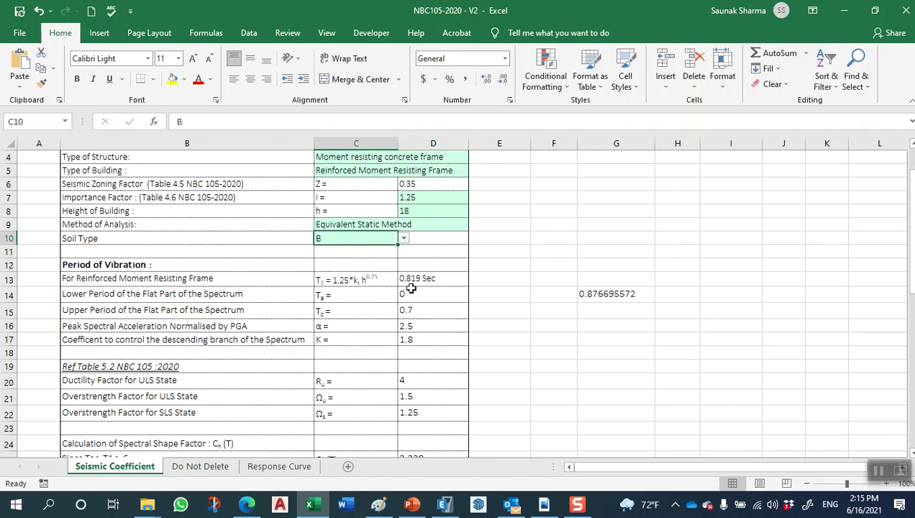
# Step: Switch to the NBC 105 PDF in Adobe Acrobat and examine the spectral shape factor equation and soil-type parameters in Table 4-1
pyautogui.click(544, 504)
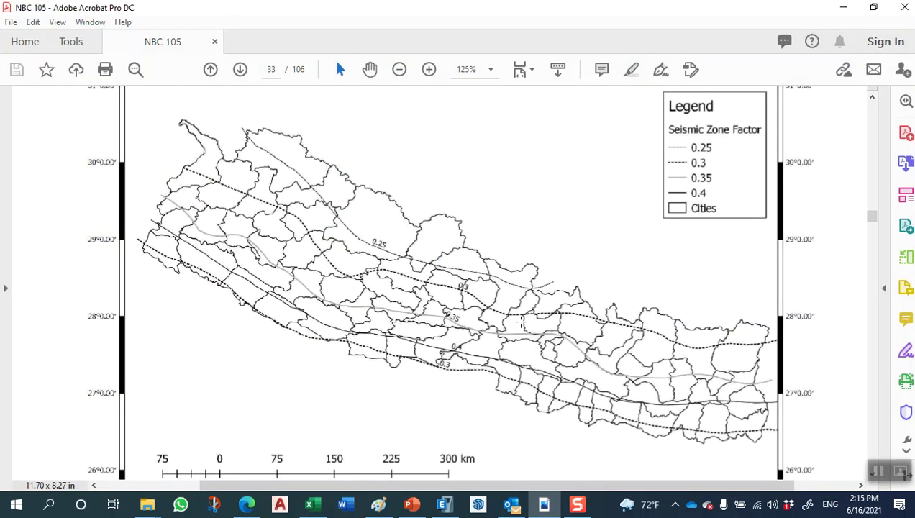
pyautogui.scroll(-10, 516, 245)
pyautogui.keyDown('ctrl'); pyautogui.scroll(-5, 517, 245); pyautogui.keyUp('ctrl')
pyautogui.scroll(10, 490, 259)
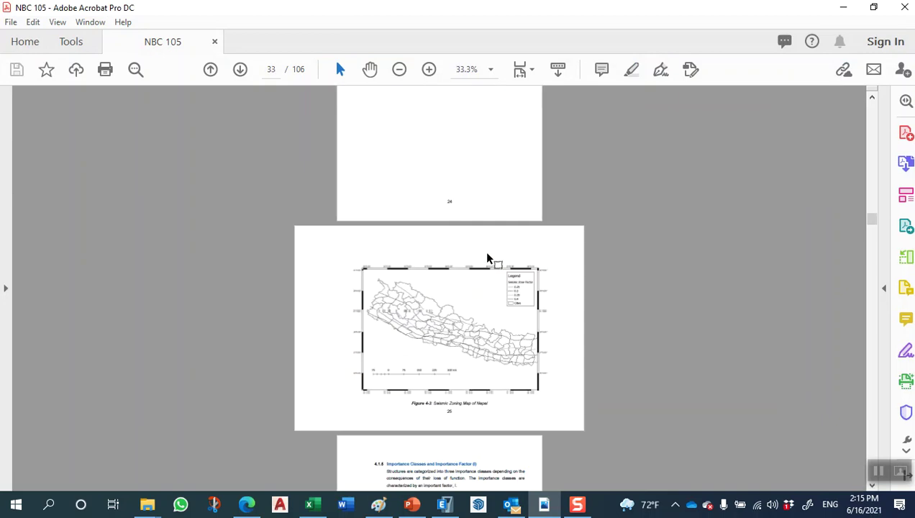
pyautogui.keyDown('ctrl'); pyautogui.scroll(3, 489, 258); pyautogui.keyUp('ctrl')
pyautogui.scroll(10, 488, 259)
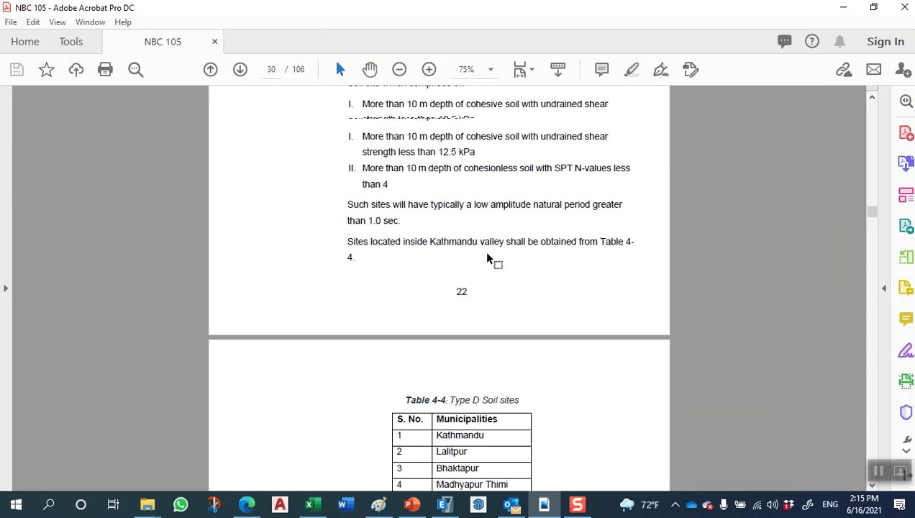
pyautogui.scroll(15, 488, 263)
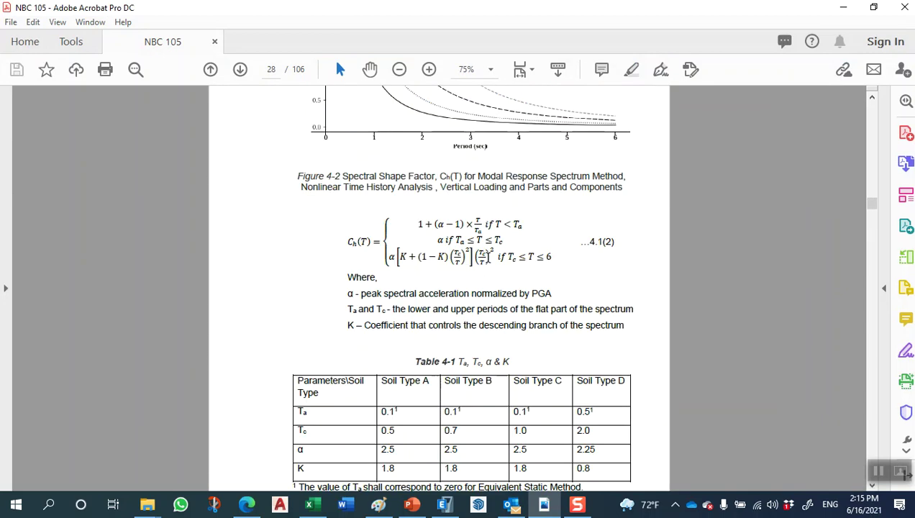
pyautogui.scroll(-4, 489, 264)
# Step: Examine the empirical period equation in section 5.1.2, the period amplification clause 5.1.3 and the live load factors in Table 5-1
pyautogui.scroll(-20, 490, 267)
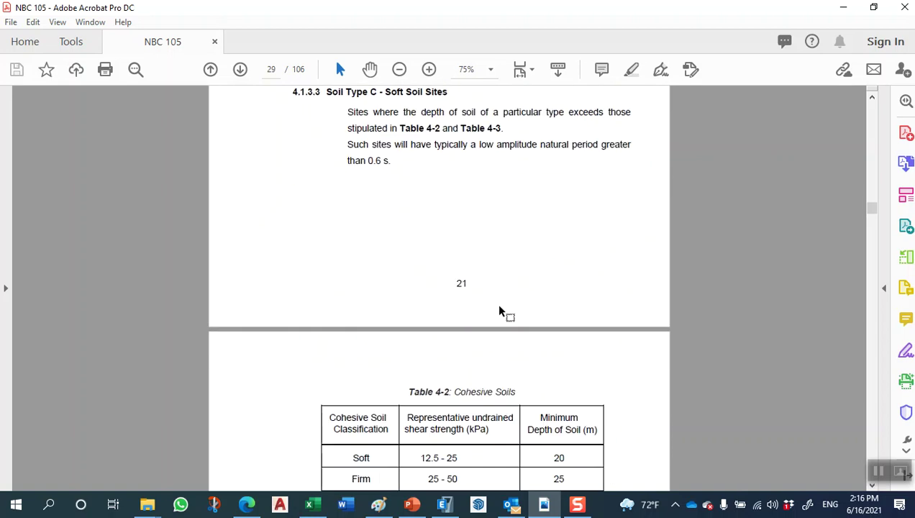
pyautogui.scroll(-20, 499, 321)
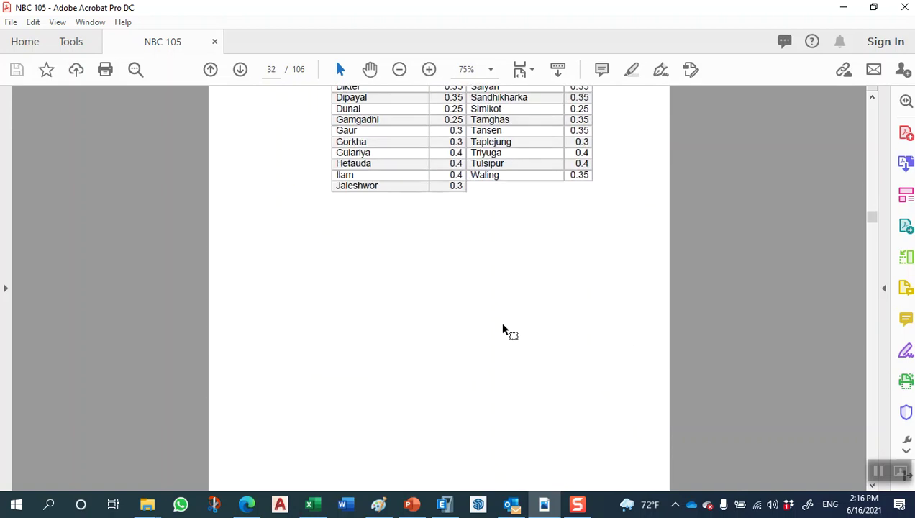
pyautogui.scroll(-20, 506, 336)
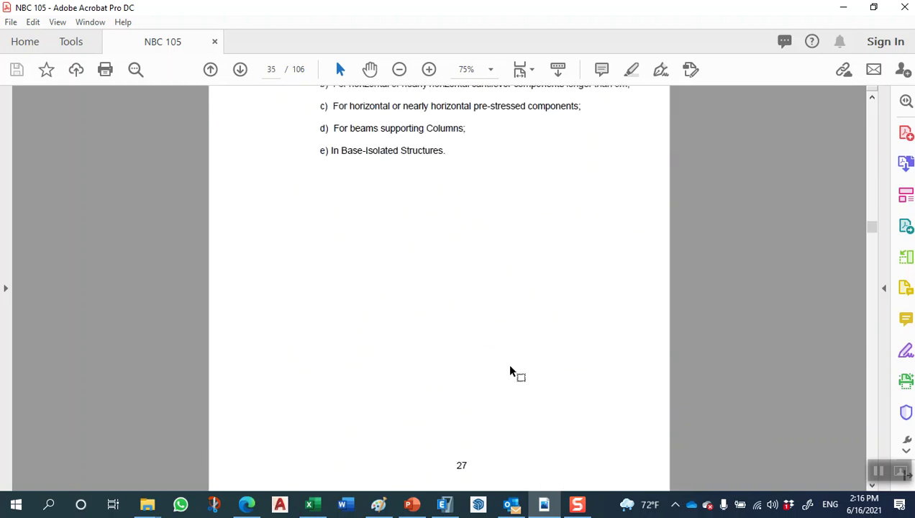
pyautogui.scroll(-15, 510, 371)
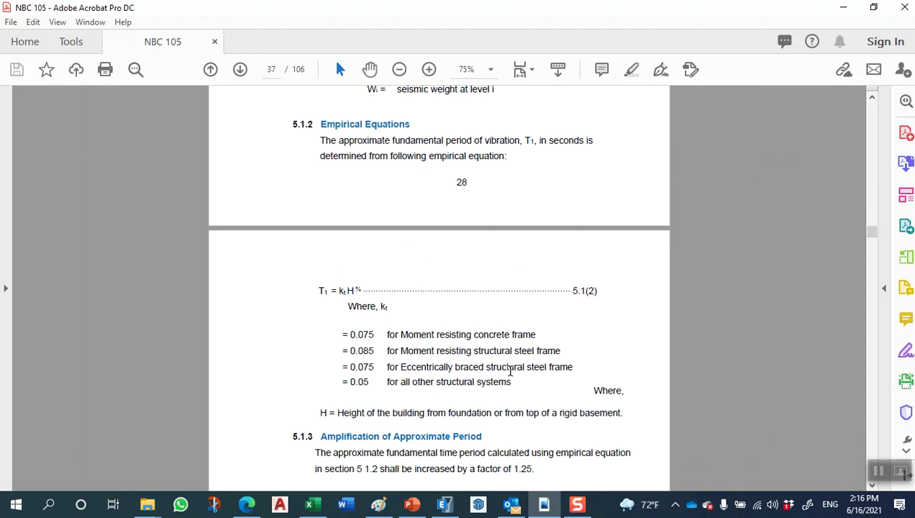
pyautogui.scroll(2, 386, 199)
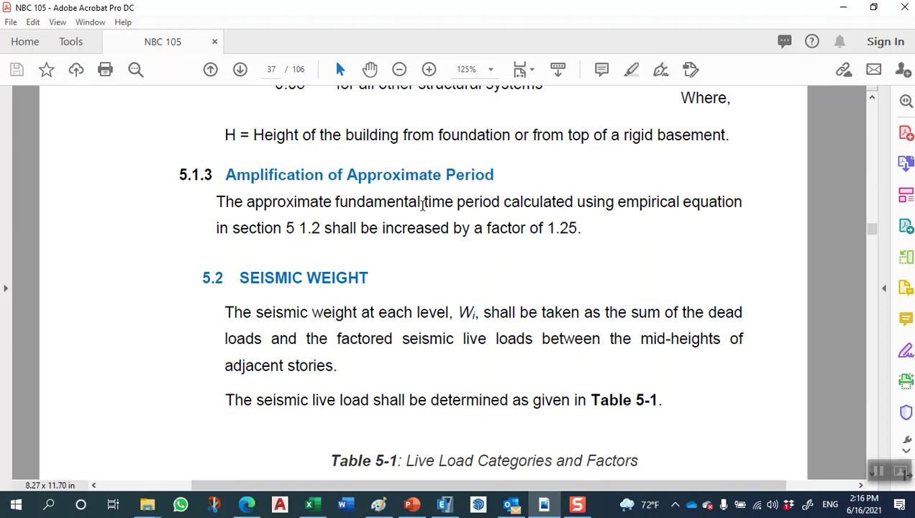
pyautogui.scroll(6, 418, 194)
pyautogui.scroll(-4, 300, 245)
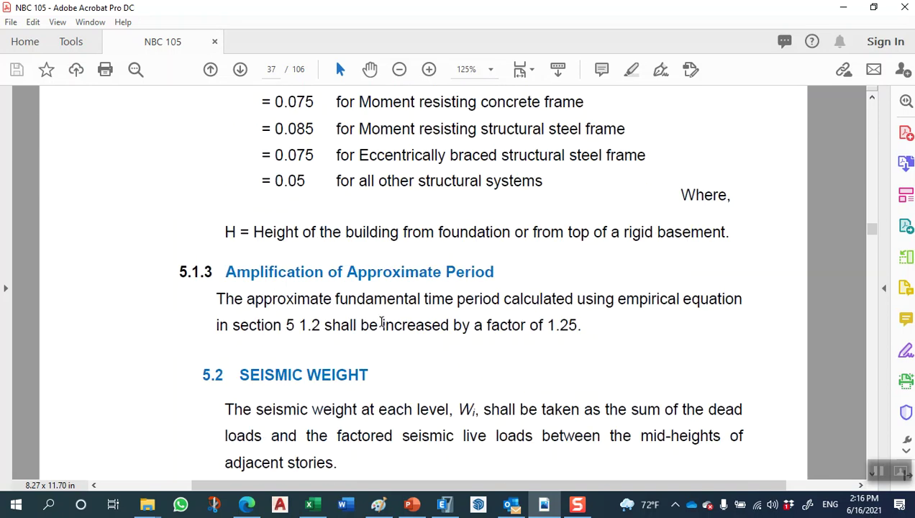
pyautogui.scroll(-3, 457, 315)
pyautogui.scroll(-3, 457, 314)
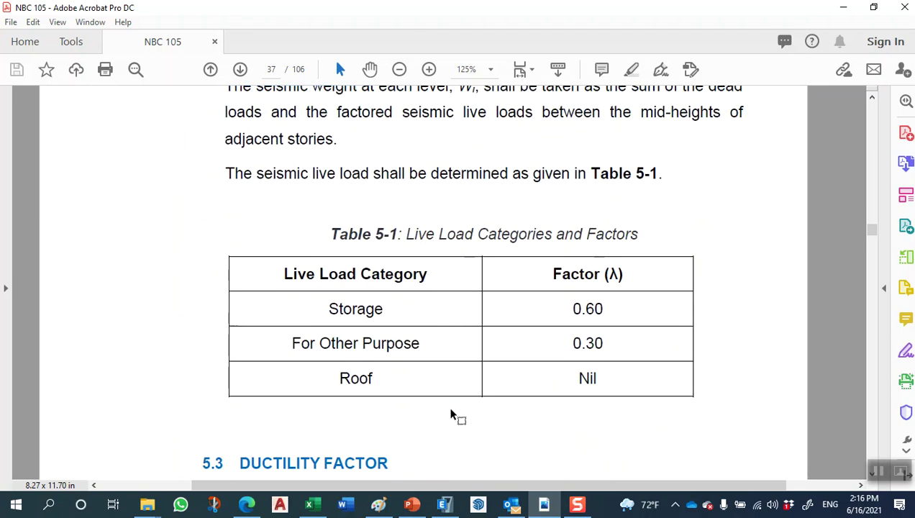
# Step: Return to the Excel workbook and inspect the formulas for Ta, Tc, α and K in the Period of Vibration section
pyautogui.click(312, 505)
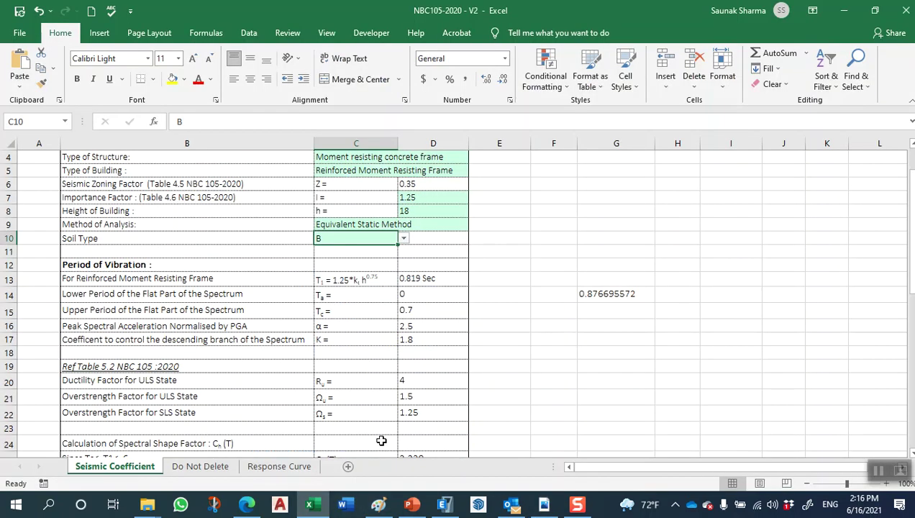
pyautogui.click(410, 292)
pyautogui.click(412, 311)
pyautogui.click(412, 324)
pyautogui.click(406, 338)
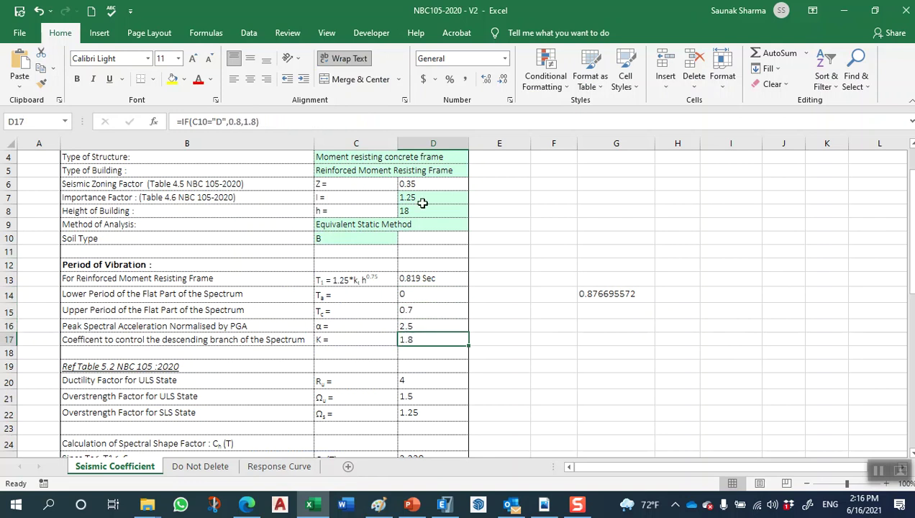
pyautogui.scroll(-2, 389, 220)
pyautogui.click(406, 225)
pyautogui.click(405, 248)
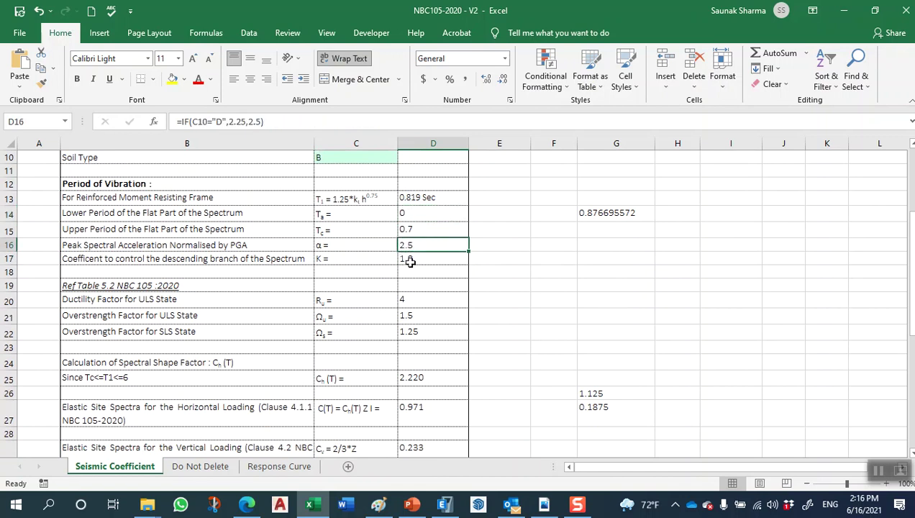
# Step: Inspect the ductility factor and the ULS and SLS overstrength factor formulas against the selected building type
pyautogui.click(405, 302)
pyautogui.click(411, 316)
pyautogui.click(411, 332)
pyautogui.scroll(3, 407, 306)
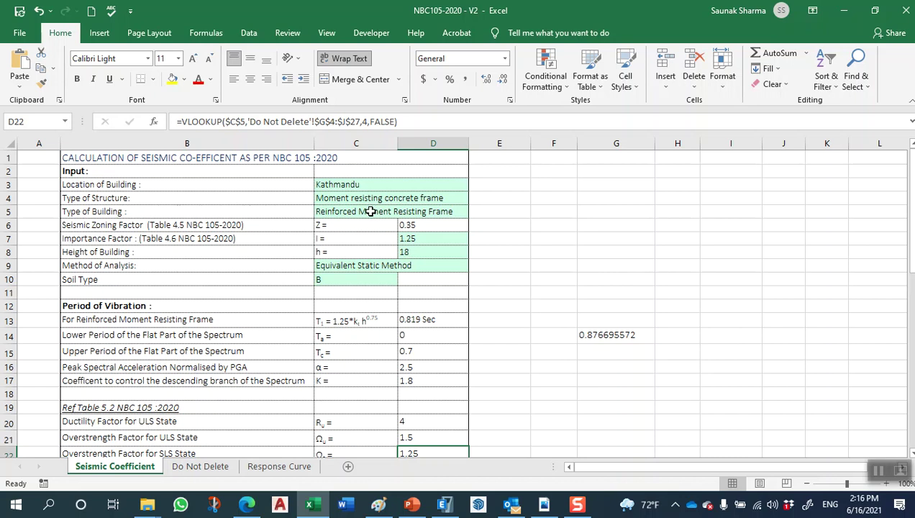
pyautogui.scroll(-3, 383, 245)
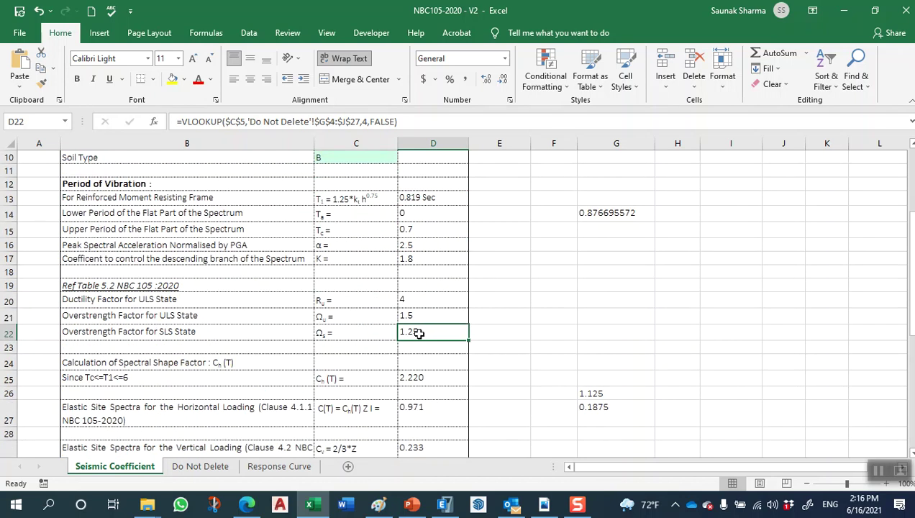
# Step: Inspect the formulas for the spectral shape factor Ch(T) and the elastic site spectra for horizontal loading, vertical loading and the SLS state
pyautogui.scroll(-2, 335, 302)
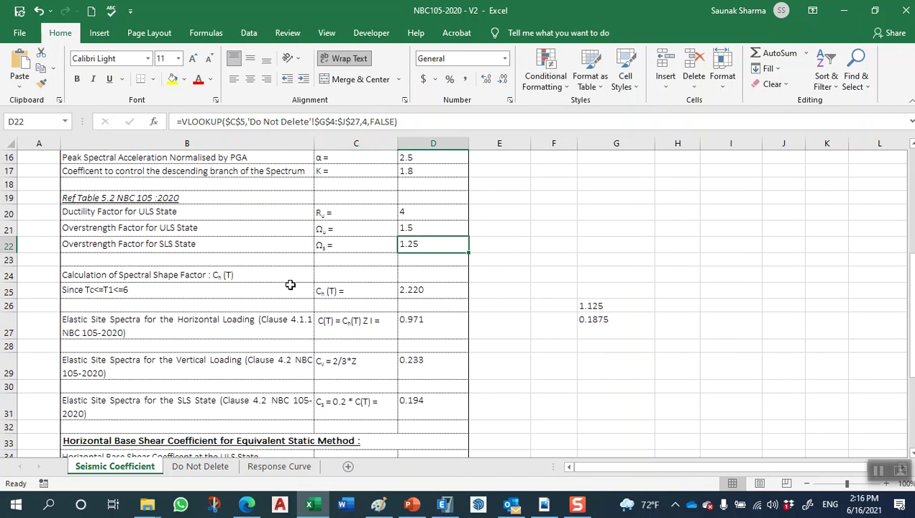
pyautogui.click(402, 290)
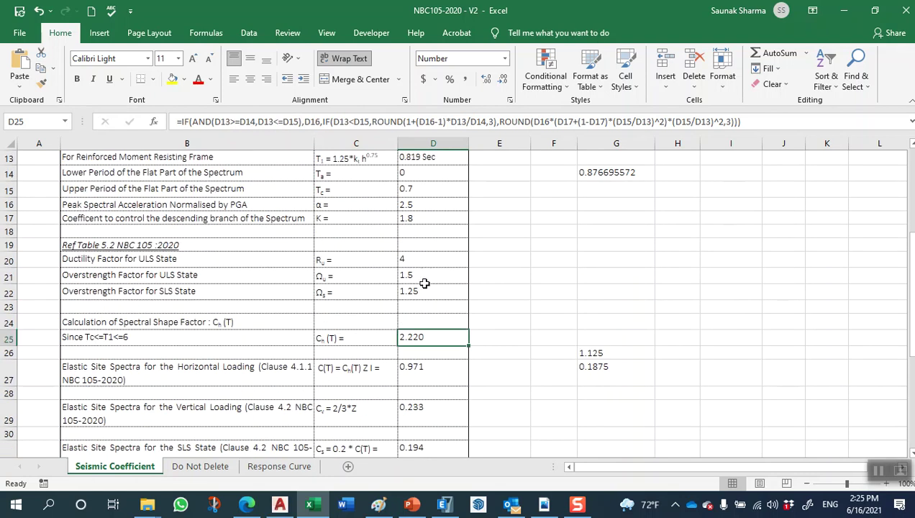
pyautogui.scroll(-2, 424, 295)
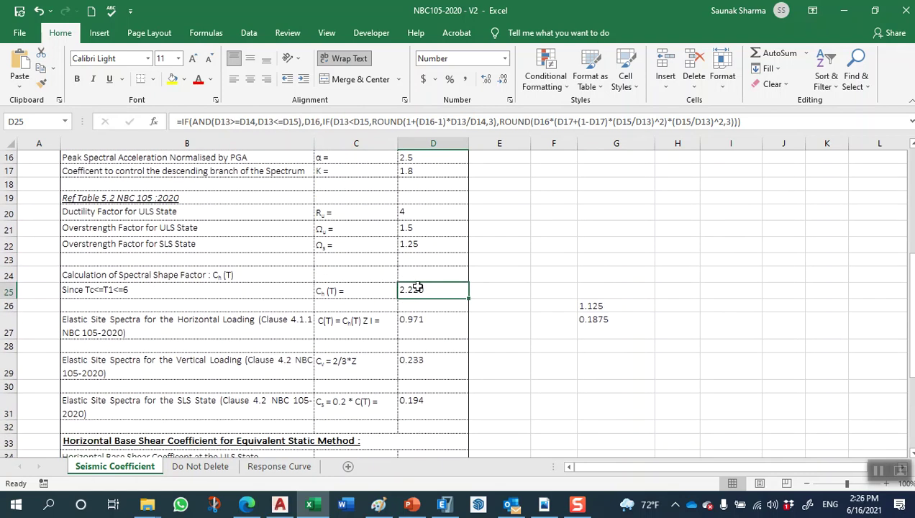
pyautogui.click(427, 325)
pyautogui.scroll(-2, 427, 325)
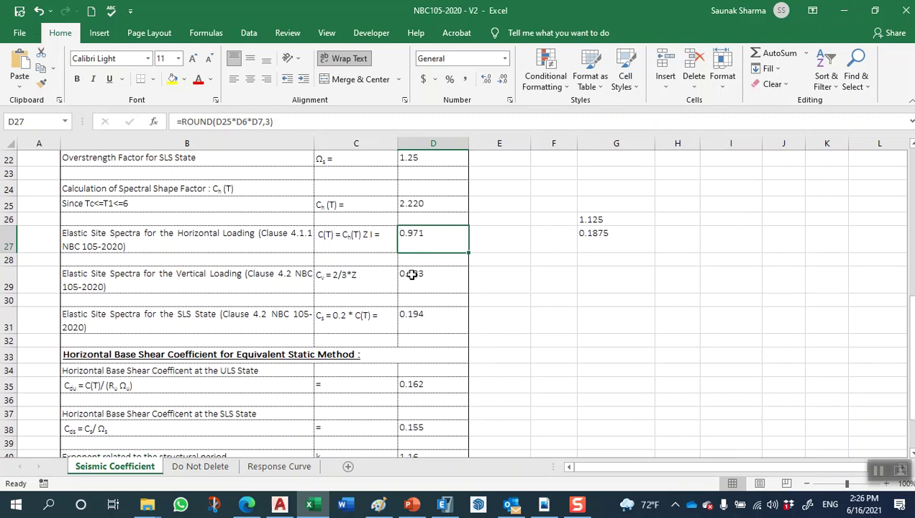
pyautogui.scroll(-2, 425, 302)
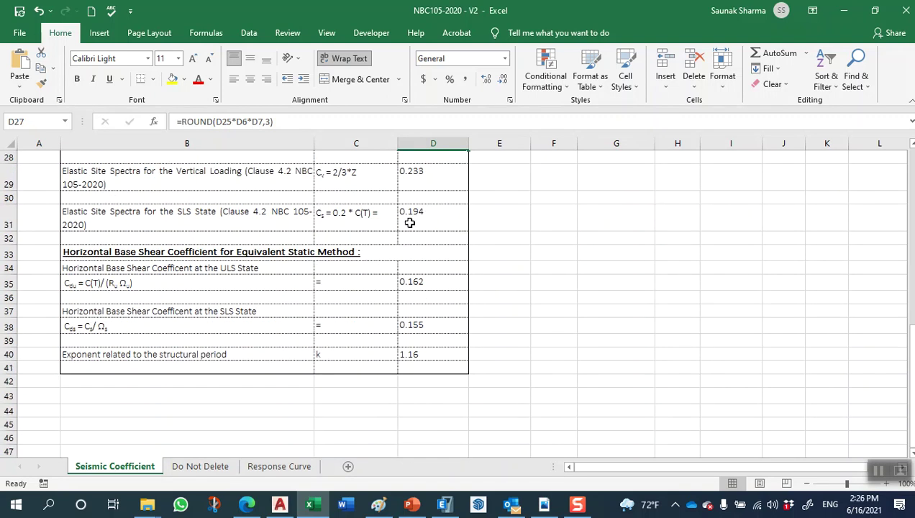
pyautogui.click(421, 175)
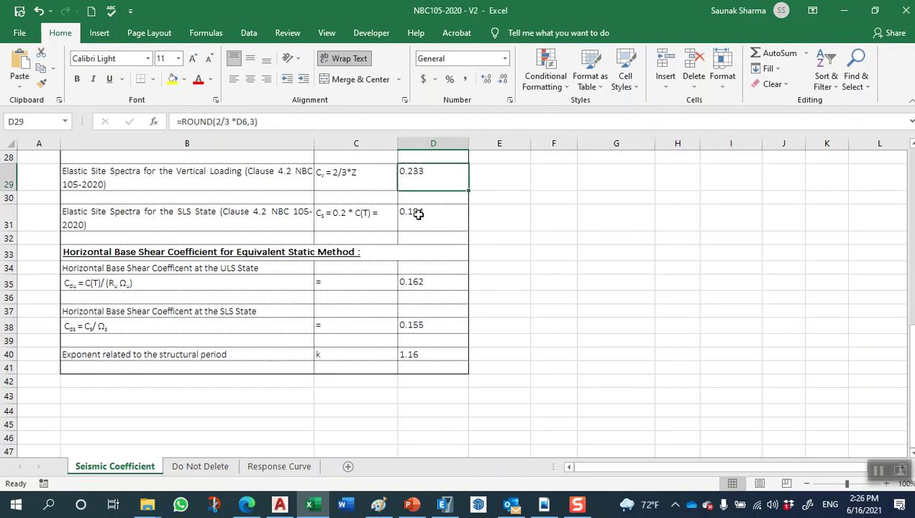
pyautogui.click(418, 214)
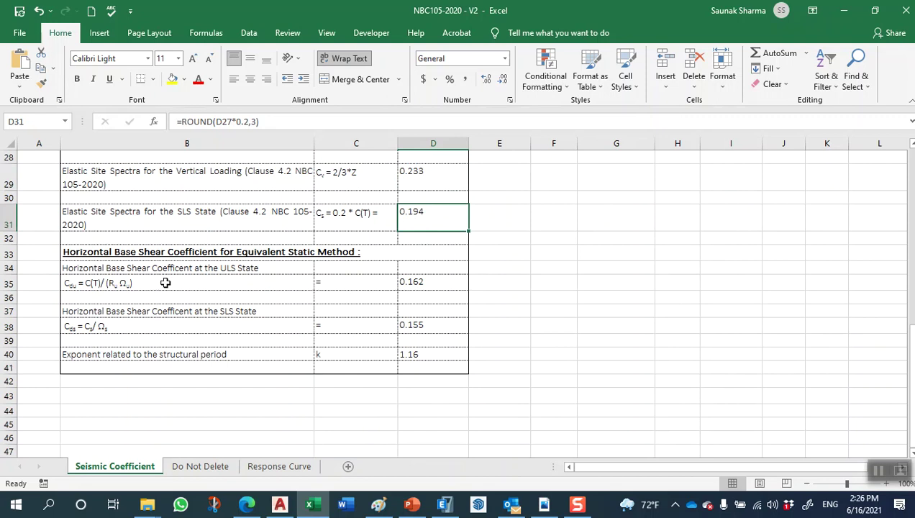
# Step: Inspect the horizontal base shear coefficient formulas at the ULS and SLS states and the exponent k related to the structural period
pyautogui.click(75, 285)
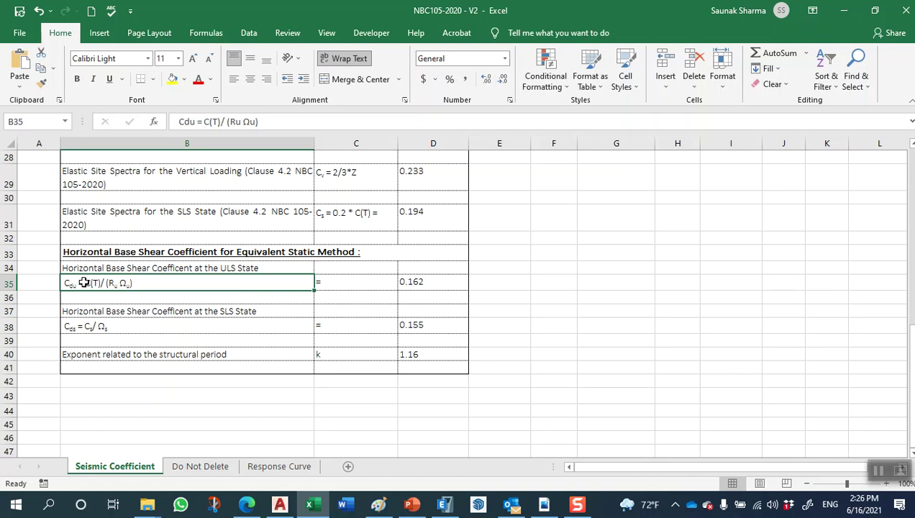
pyautogui.click(74, 331)
pyautogui.click(403, 285)
pyautogui.click(413, 315)
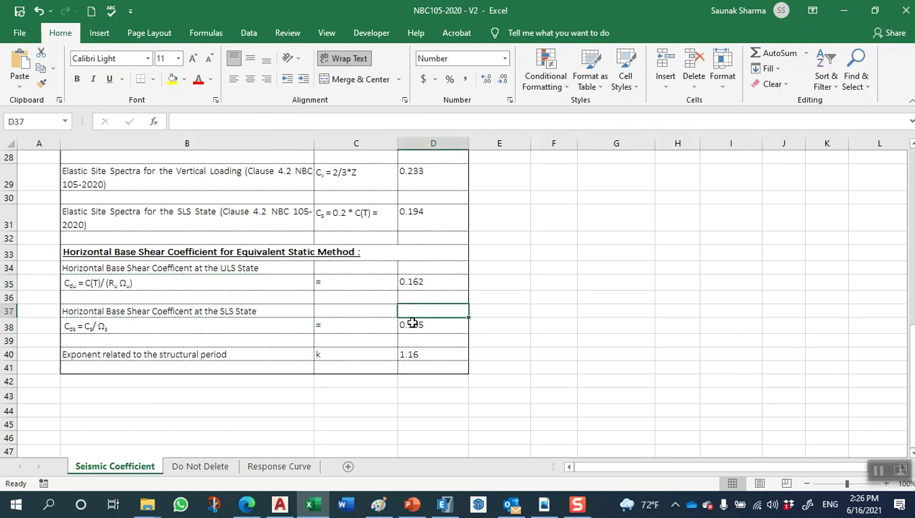
pyautogui.click(415, 325)
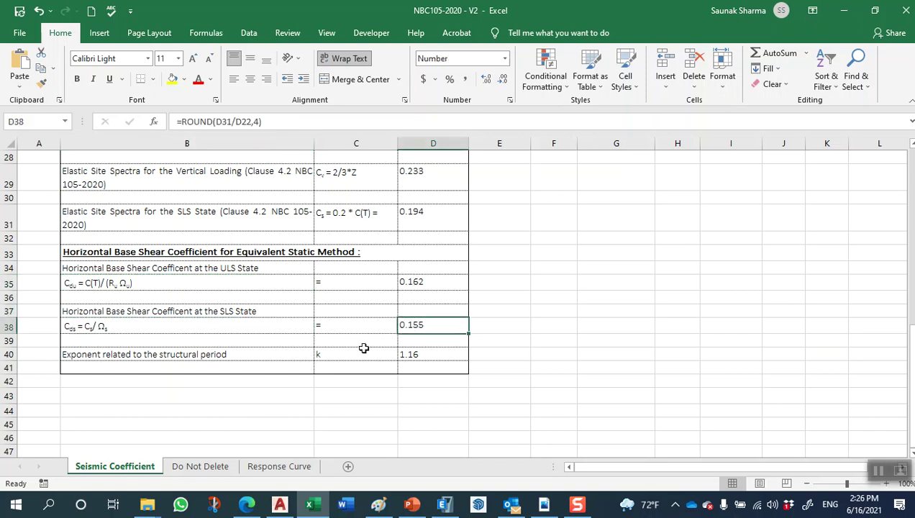
pyautogui.click(121, 354)
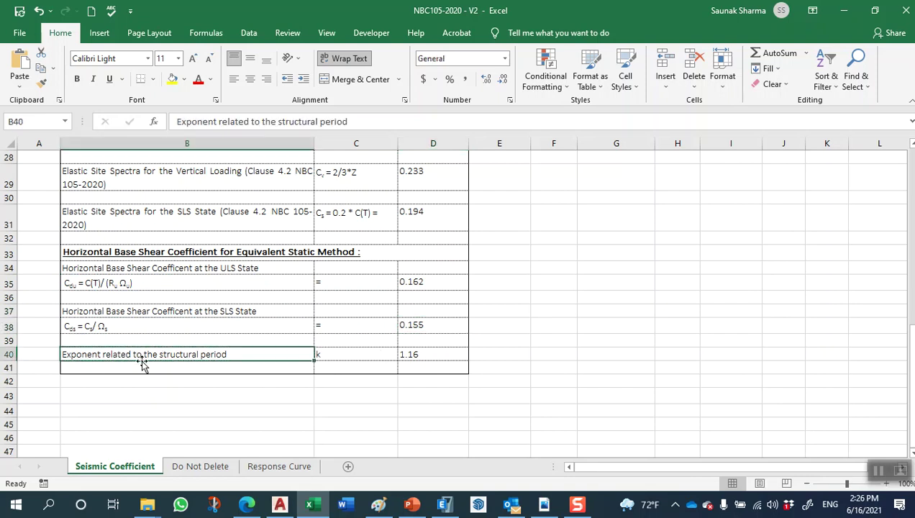
pyautogui.click(436, 357)
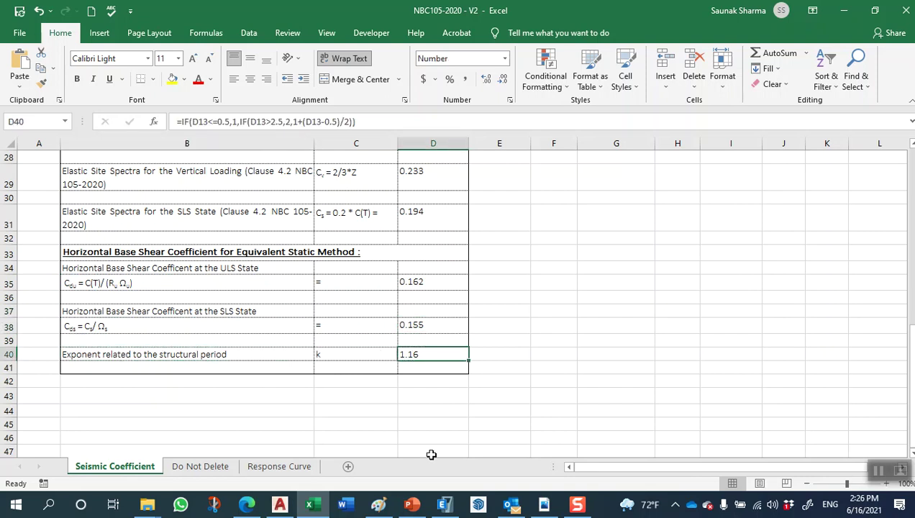
pyautogui.click(431, 452)
pyautogui.click(408, 353)
# Step: Switch to ETABS and add a load pattern named EQx ULS of type Seismic with User Coefficient as the auto lateral load
pyautogui.click(447, 506)
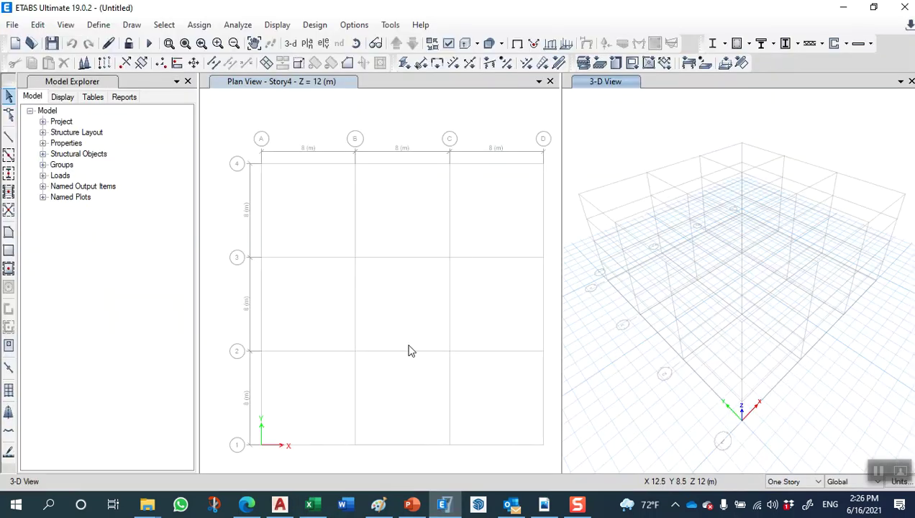
pyautogui.click(98, 25)
pyautogui.moveTo(154, 74)
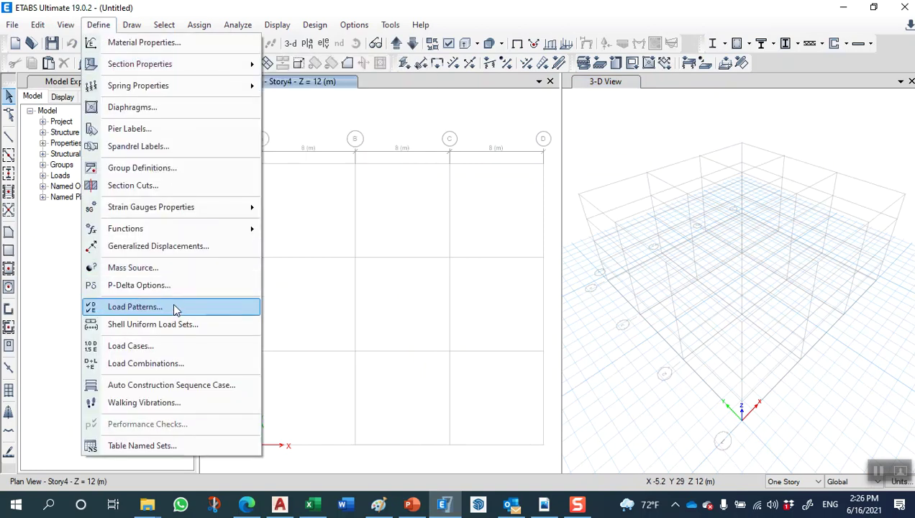
pyautogui.click(215, 296)
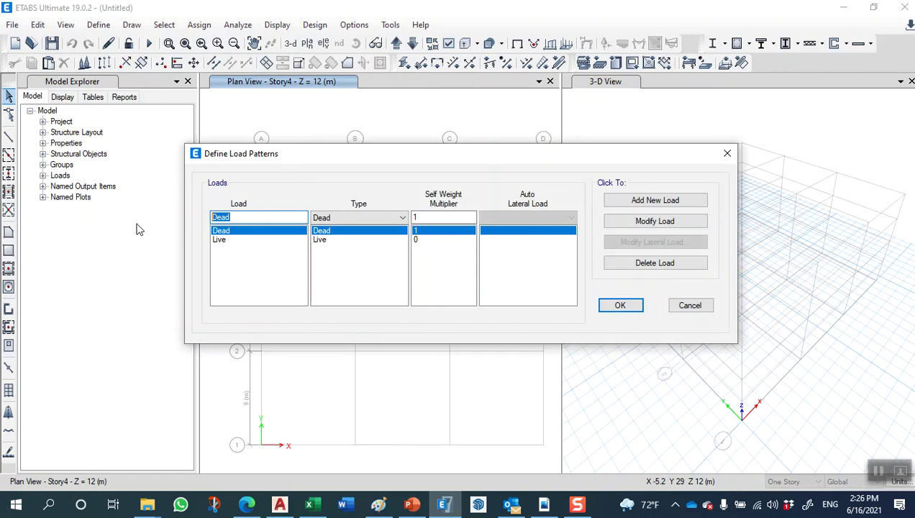
pyautogui.write('EQx')
pyautogui.click(389, 217)
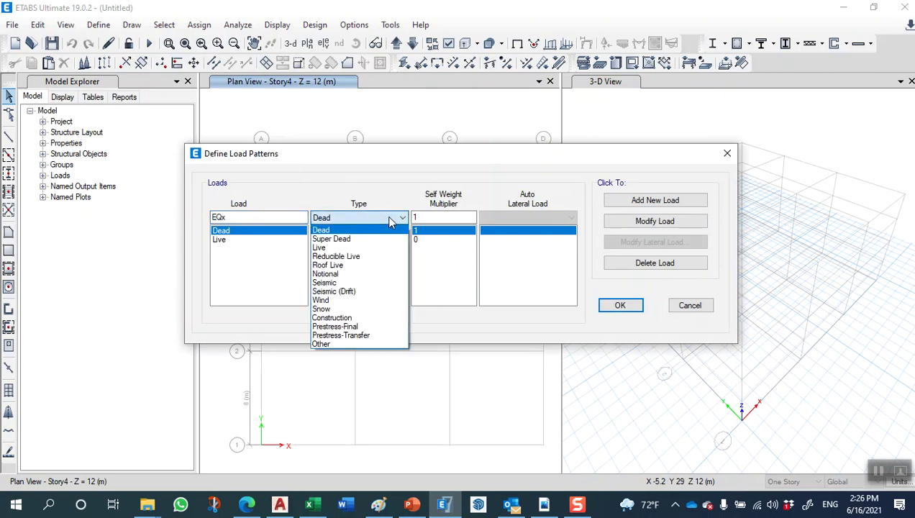
pyautogui.click(358, 283)
pyautogui.click(527, 217)
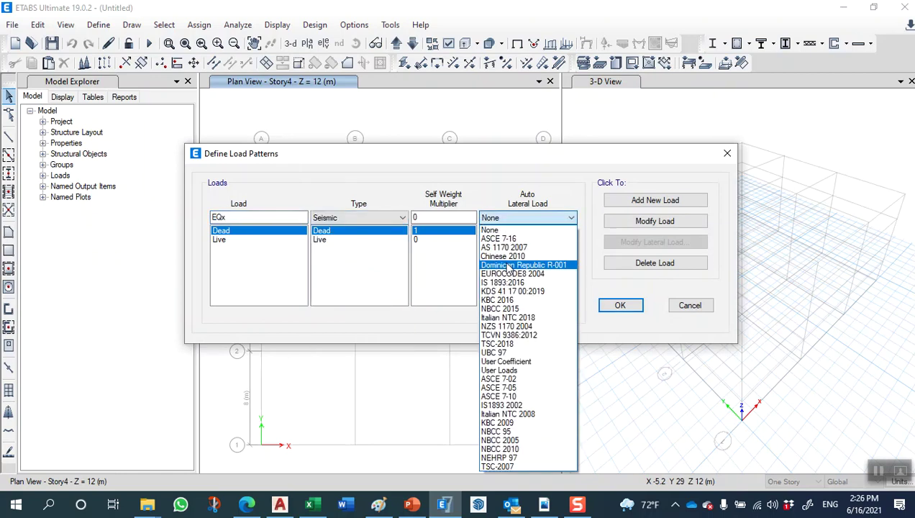
pyautogui.click(499, 362)
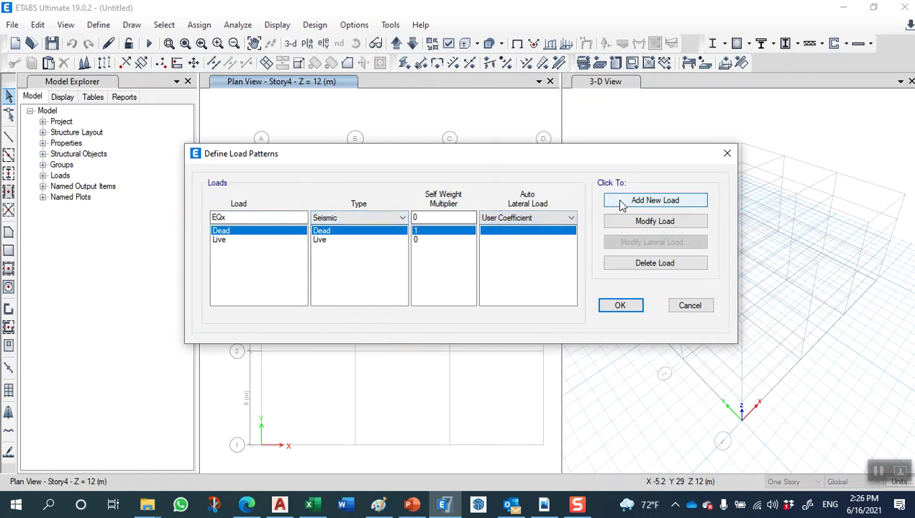
pyautogui.click(227, 217)
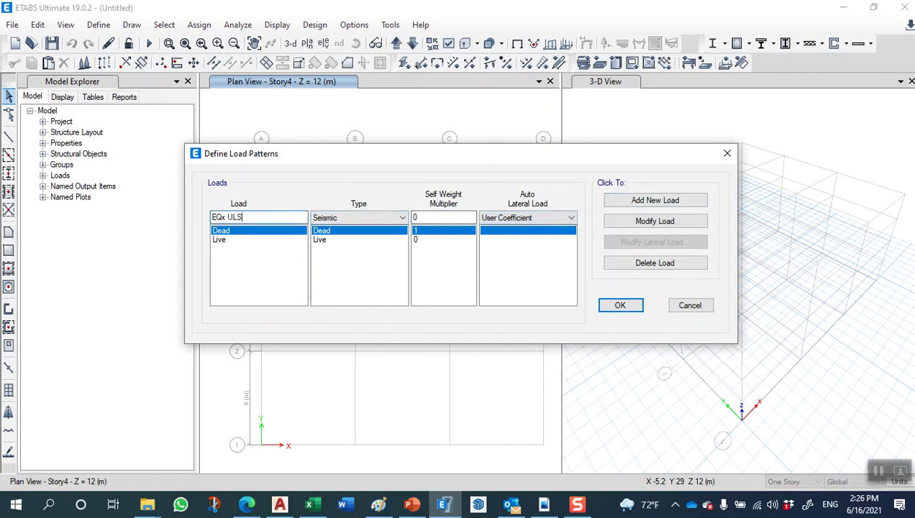
pyautogui.click(617, 202)
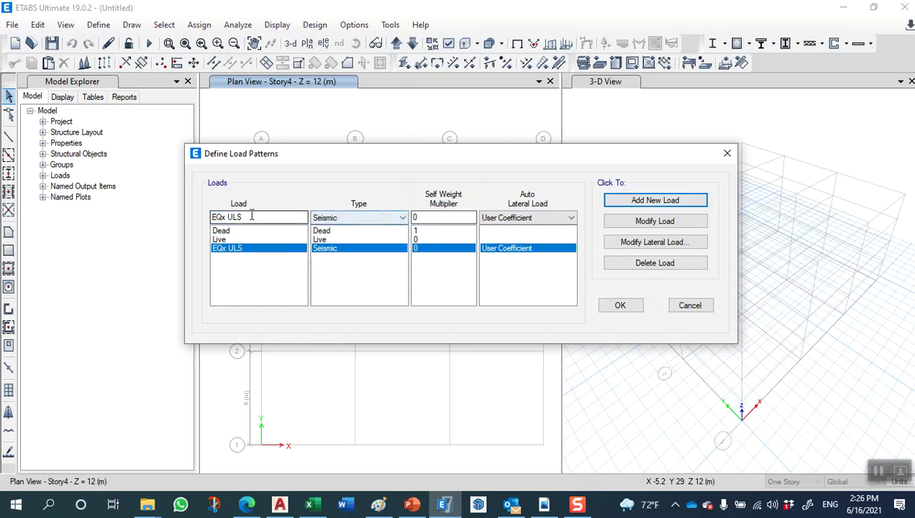
# Step: Add three more seismic User Coefficient load patterns named EQy ULS, EQy SLS and EQx SLS
pyautogui.click(226, 217)
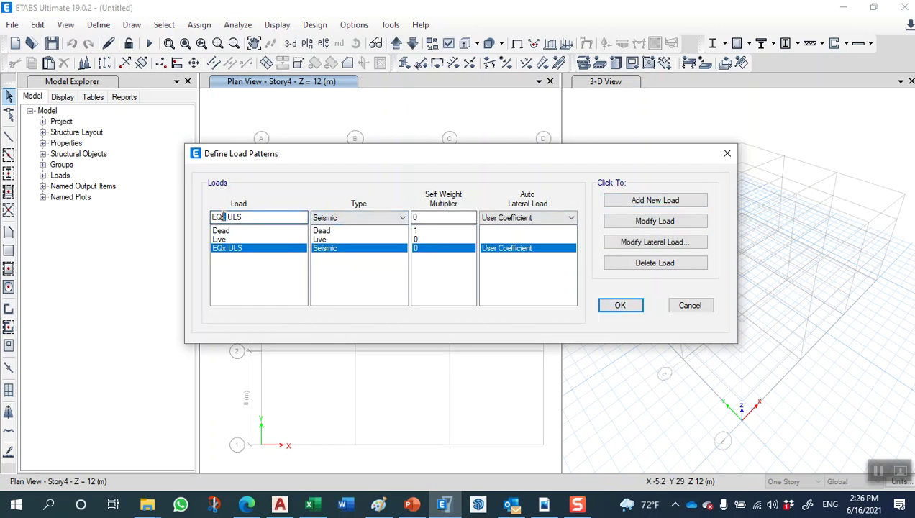
pyautogui.click(638, 200)
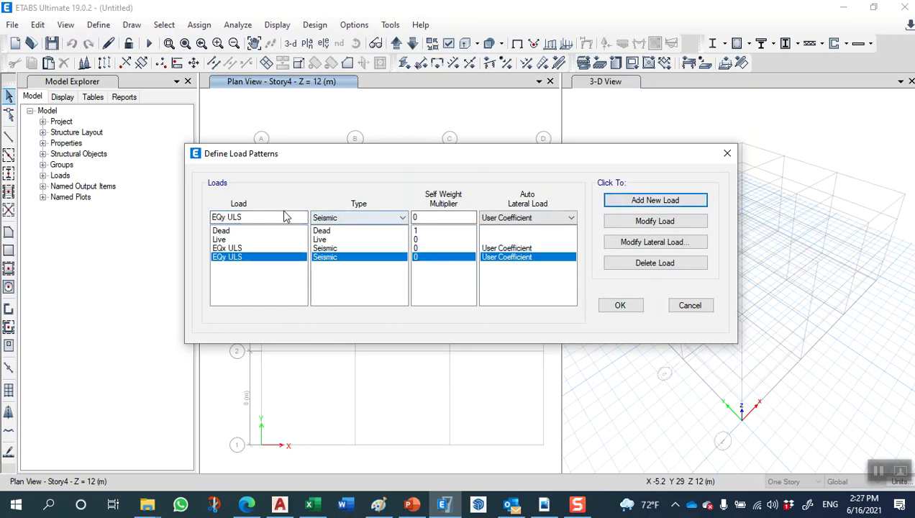
pyautogui.click(229, 217)
pyautogui.write('S')
pyautogui.click(623, 201)
pyautogui.click(224, 217)
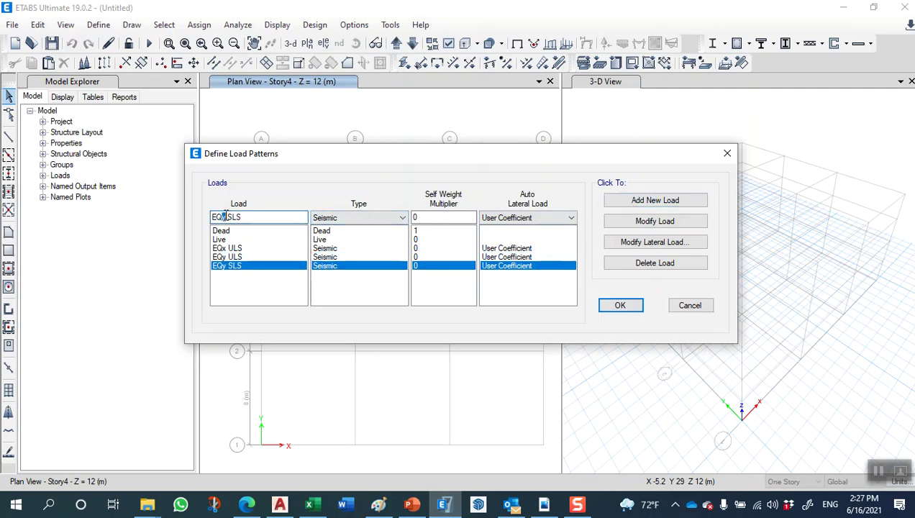
pyautogui.click(611, 201)
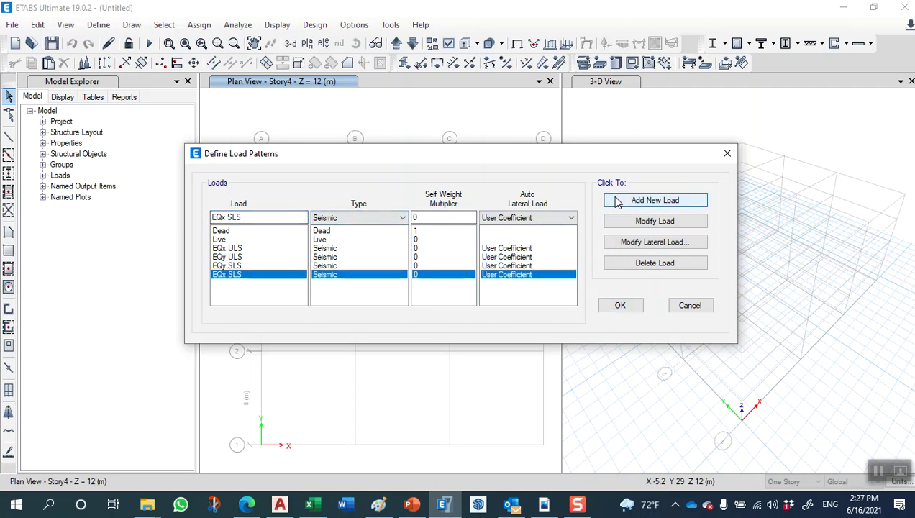
# Step: Look up the ULS coefficient in the Excel sheet and set EQx ULS in ETABS to base shear coefficient 0.162 and building height exponent 1.16
pyautogui.click(238, 248)
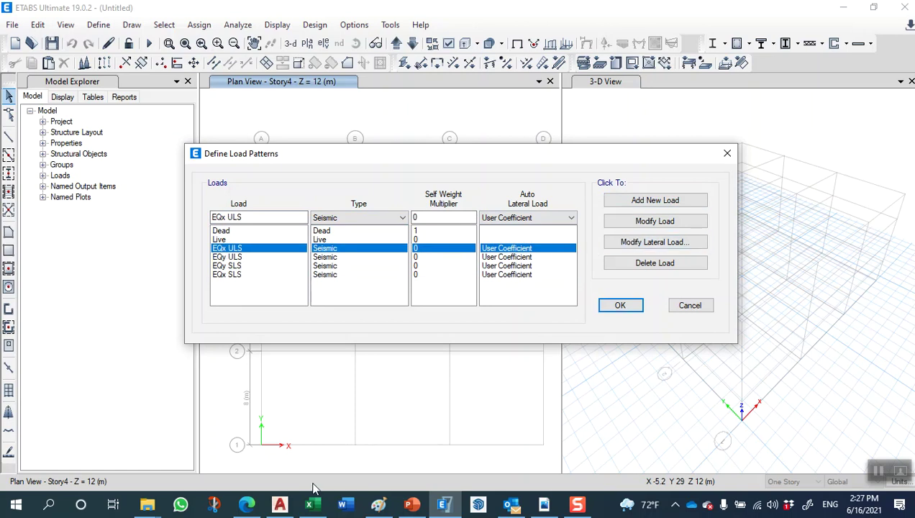
pyautogui.click(309, 505)
pyautogui.click(422, 283)
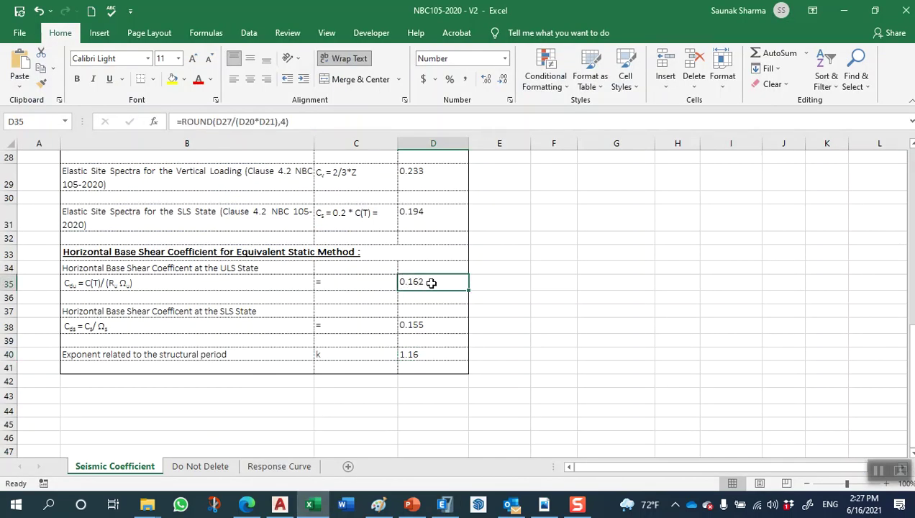
pyautogui.click(844, 10)
pyautogui.click(637, 245)
pyautogui.click(618, 199)
pyautogui.click(612, 216)
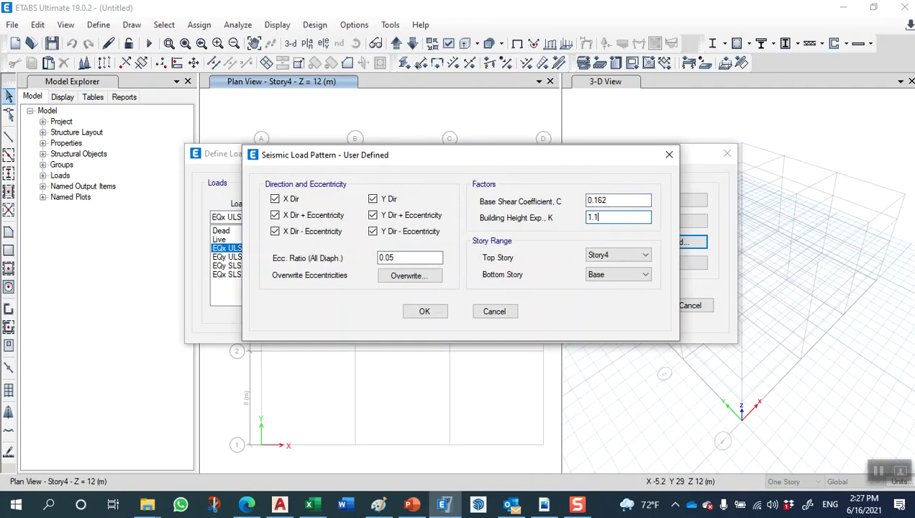
# Step: Set the EQx ULS eccentricity ratio to 0.1 and restrict the load to the X direction by turning off all Y direction options
pyautogui.click(398, 257)
pyautogui.write('0.')
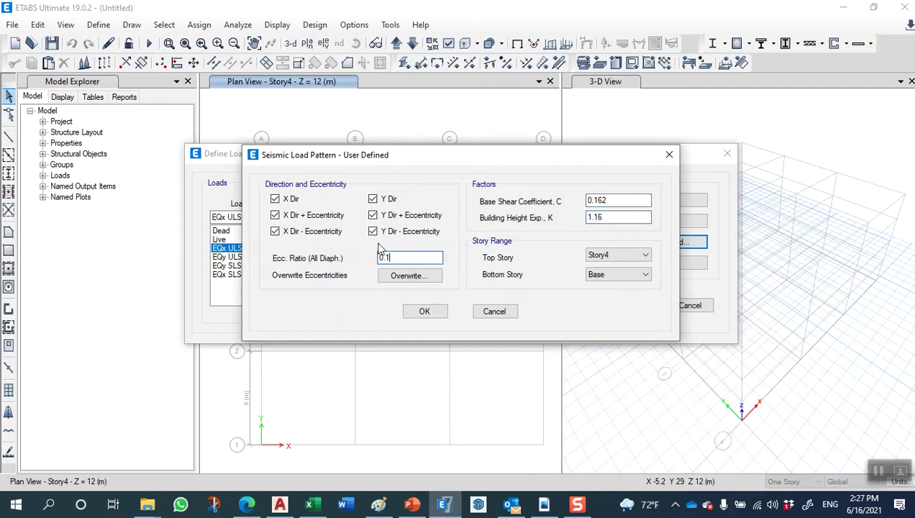
pyautogui.click(372, 199)
pyautogui.click(374, 215)
pyautogui.click(373, 231)
pyautogui.click(424, 311)
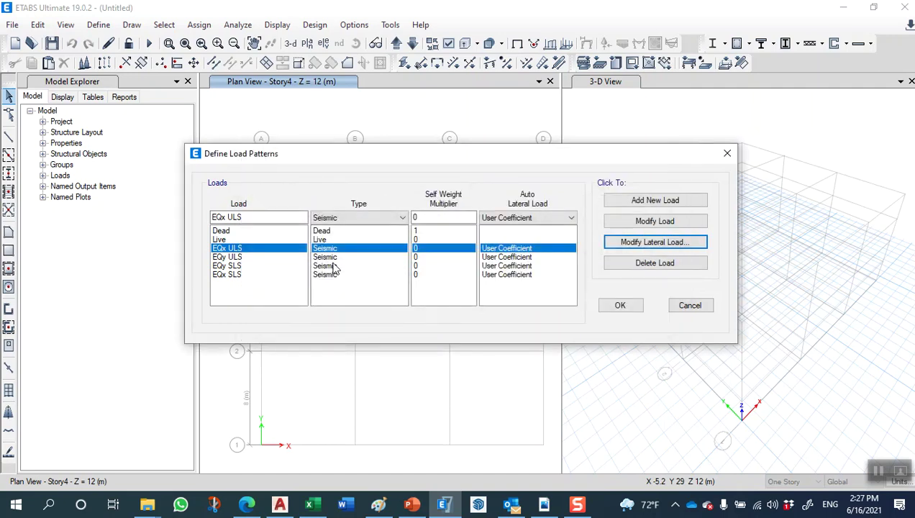
# Step: Modify the lateral load of EQy ULS with base shear coefficient 0.162 and a new building height exponent K
pyautogui.click(331, 257)
pyautogui.click(654, 241)
pyautogui.click(608, 201)
pyautogui.click(610, 214)
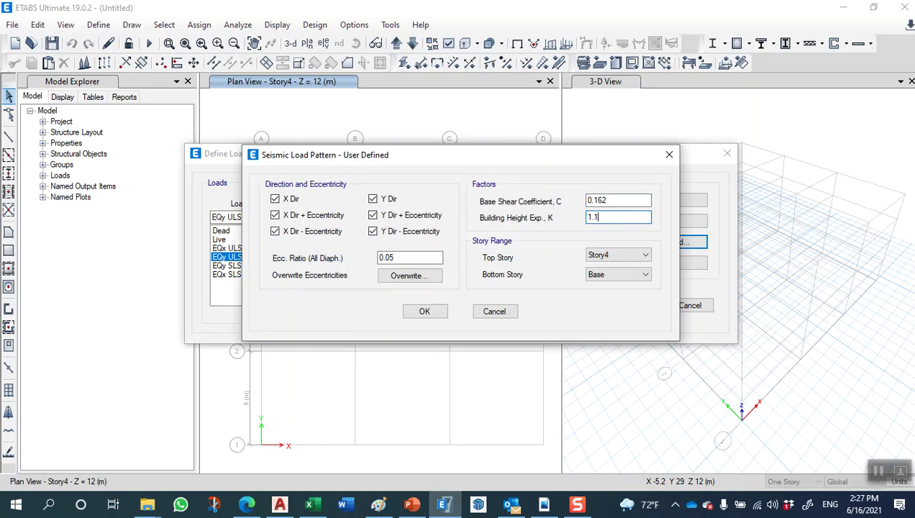
# Step: Set the EQy ULS eccentricity ratio to 0.1 and keep only the Y directions by turning off all X direction options
pyautogui.click(423, 260)
pyautogui.click(389, 258)
pyautogui.press('BackSpace')
pyautogui.press('Delete')
pyautogui.write('1')
pyautogui.click(275, 199)
pyautogui.click(274, 215)
pyautogui.click(275, 231)
pyautogui.click(430, 313)
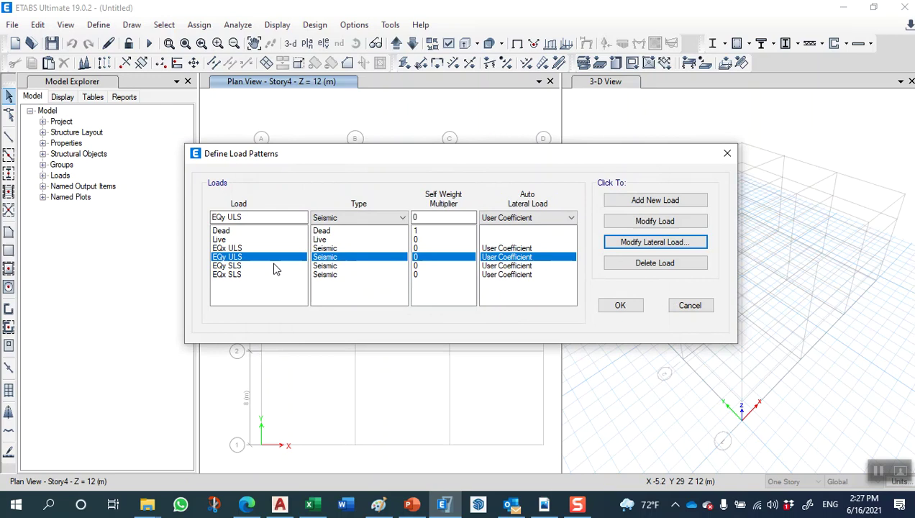
# Step: Look up the SLS coefficient in the Excel sheet and set the base shear coefficient of EQy SLS in ETABS to 0.155
pyautogui.click(276, 266)
pyautogui.click(620, 243)
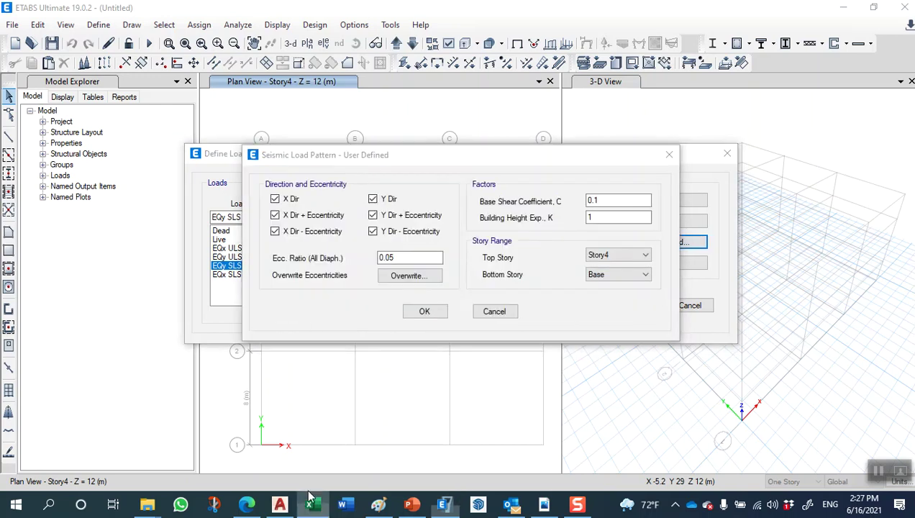
pyautogui.click(308, 509)
pyautogui.click(429, 322)
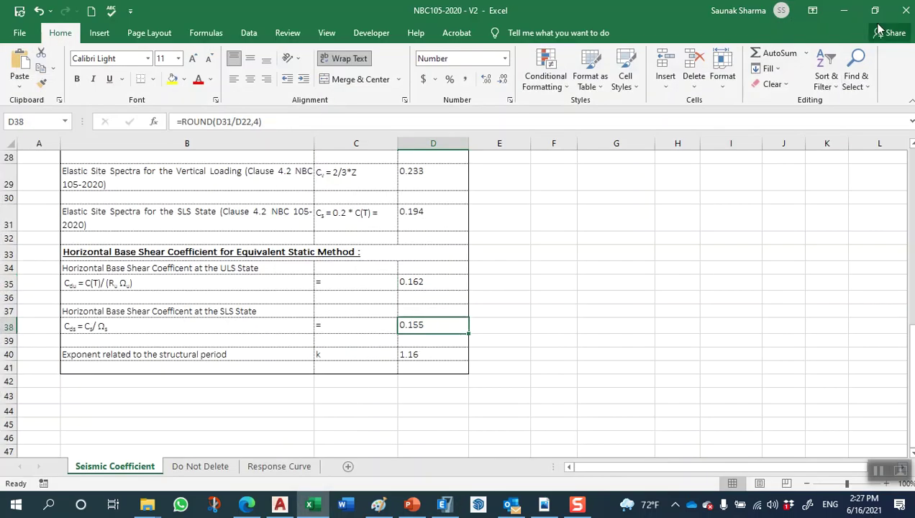
pyautogui.click(844, 10)
pyautogui.click(611, 200)
pyautogui.write('55')
pyautogui.click(599, 217)
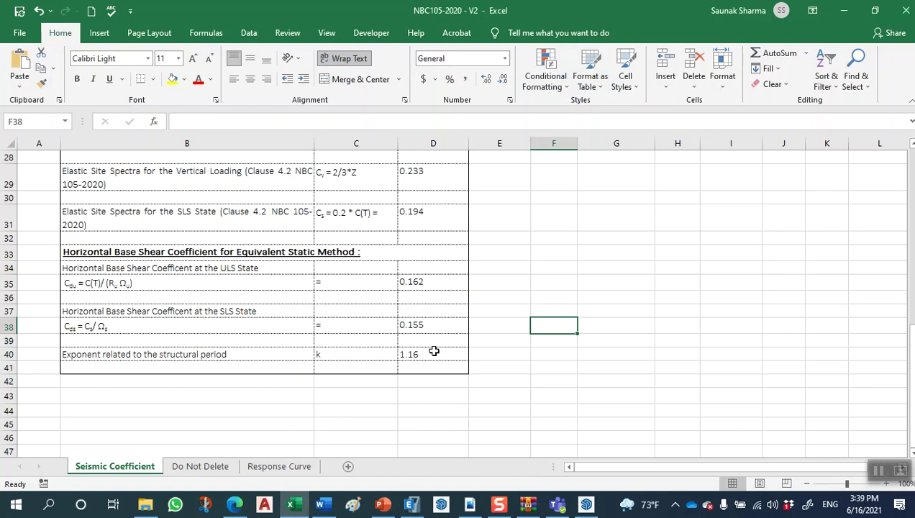
# Step: Switch to the NBC 105 PDF in Acrobat and examine how the exponent k depends on the structural period
pyautogui.click(434, 352)
pyautogui.click(470, 504)
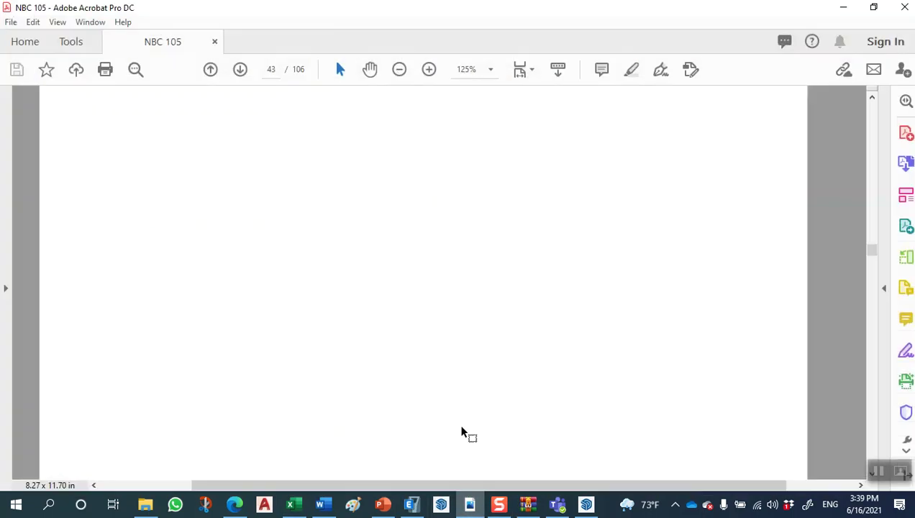
pyautogui.scroll(-12, 475, 323)
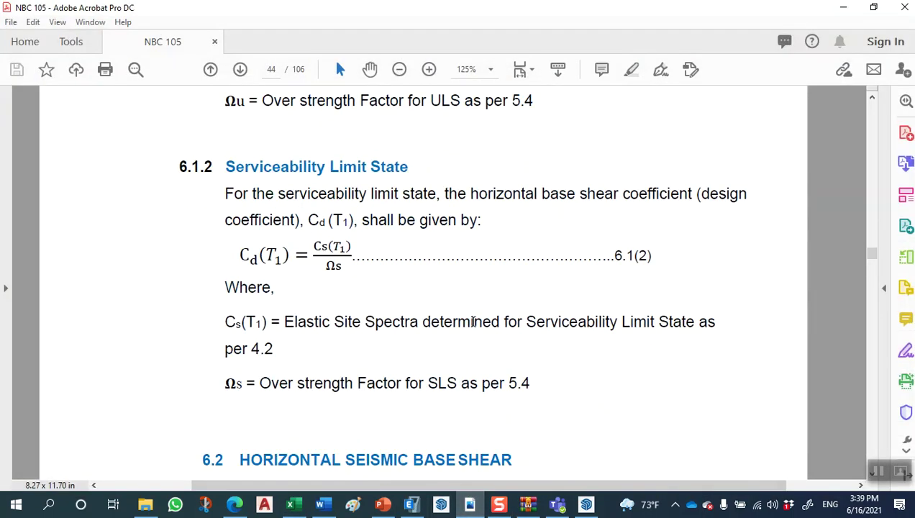
pyautogui.scroll(-10, 473, 326)
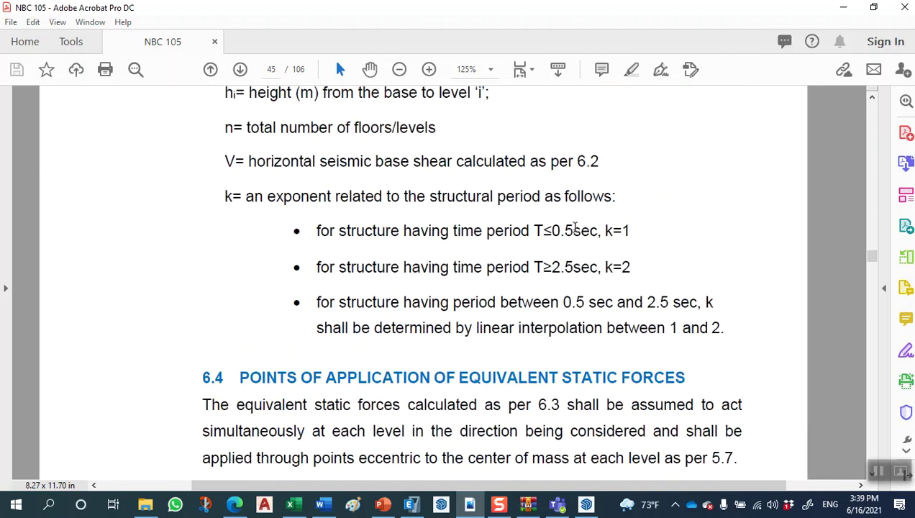
pyautogui.moveTo(627, 231)
pyautogui.mouseDown()
pyautogui.moveTo(610, 230)
pyautogui.moveTo(619, 231)
pyautogui.mouseUp()
pyautogui.click(542, 267)
pyautogui.moveTo(553, 267); pyautogui.dragTo(635, 270)
pyautogui.click(635, 271)
pyautogui.click(846, 13)
# Step: Switch to ETABS and review the load pattern multipliers of mass source MsSrc1, leaving its definition without edits
pyautogui.click(416, 498)
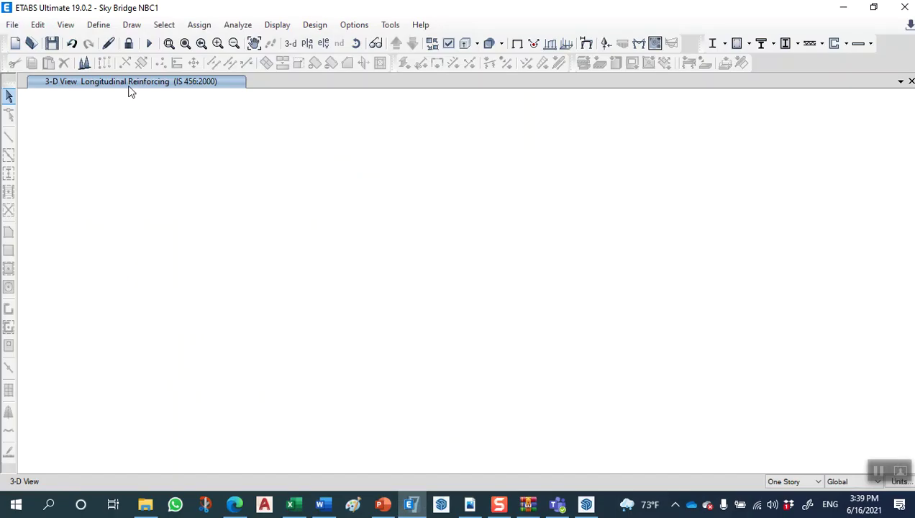
pyautogui.click(98, 24)
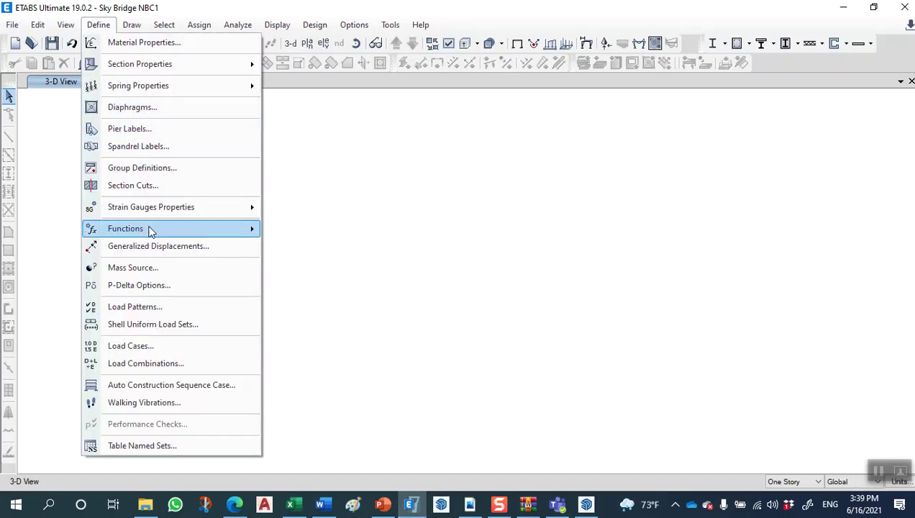
pyautogui.click(152, 266)
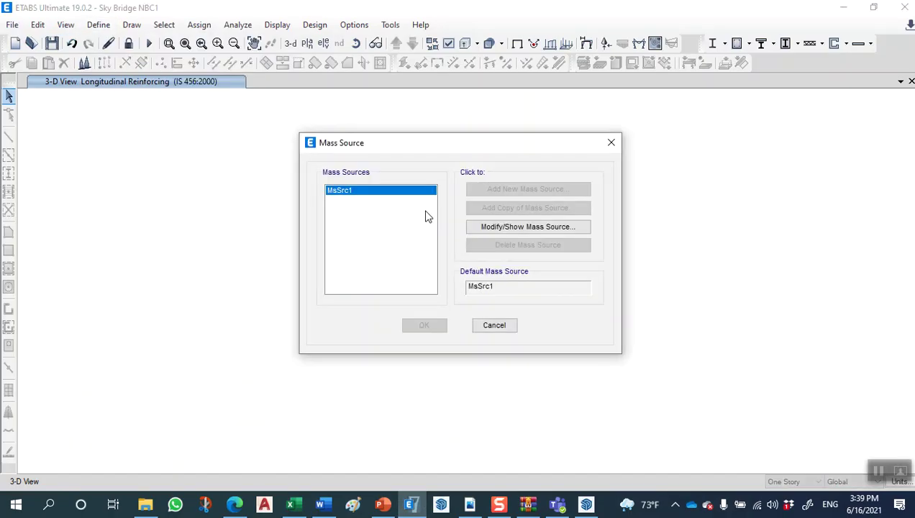
pyautogui.click(488, 227)
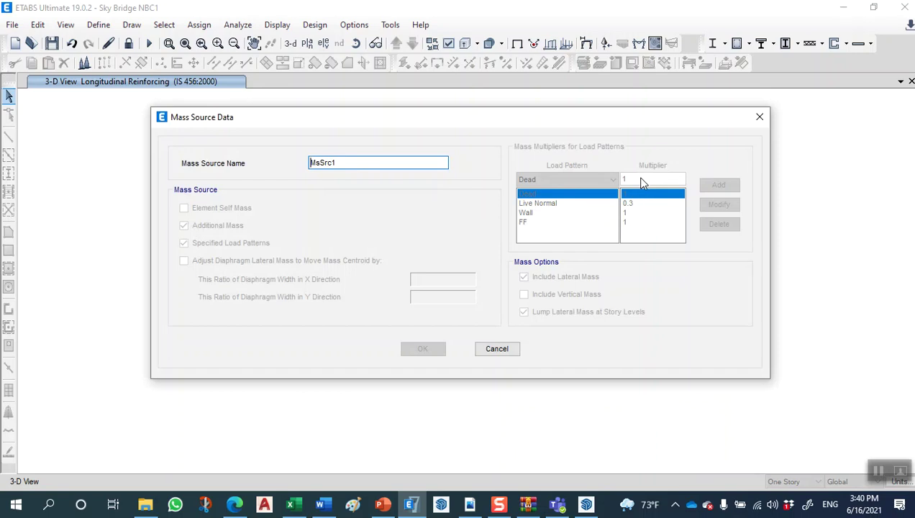
pyautogui.click(492, 348)
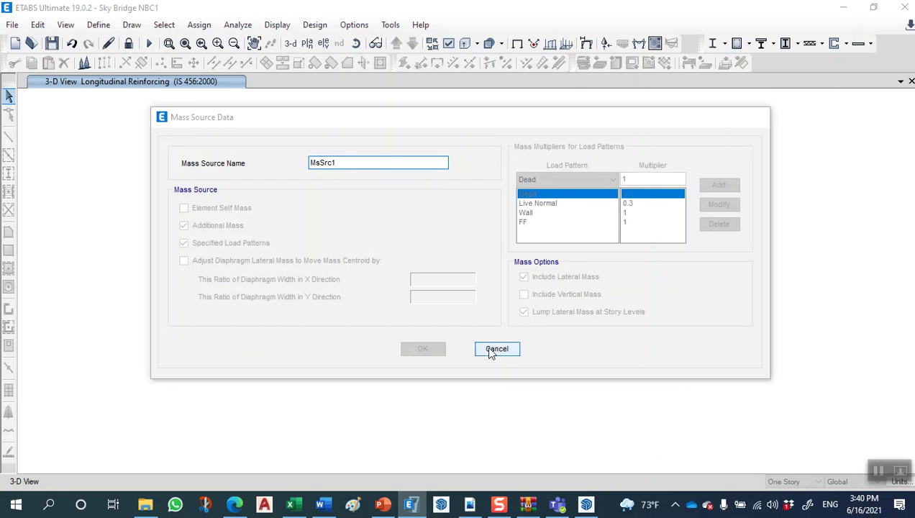
pyautogui.click(490, 326)
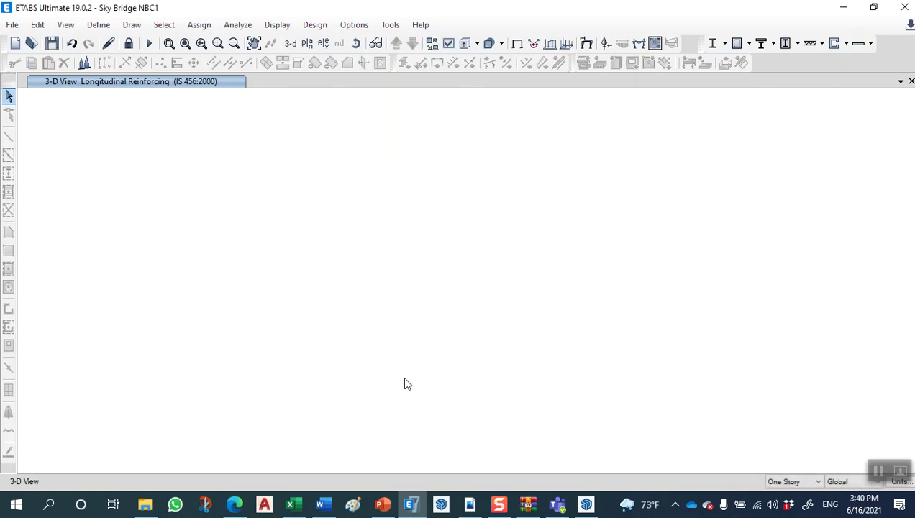